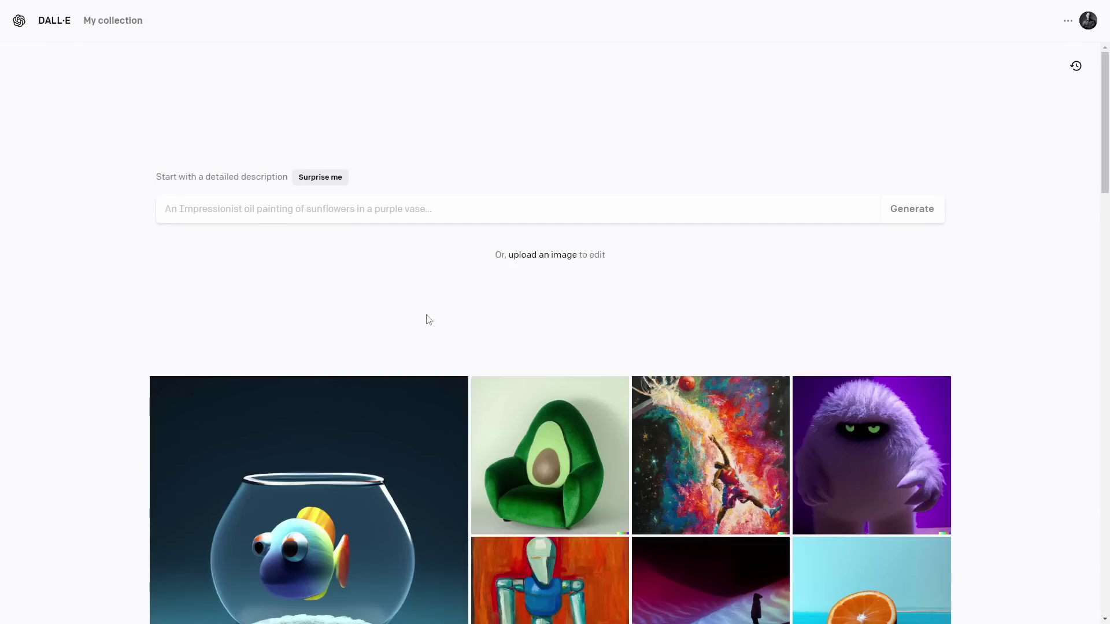
Generate four images from the pasted prompt 'a bag of potato chips that is on fire'
type("a bag of potato chips that is on fire")
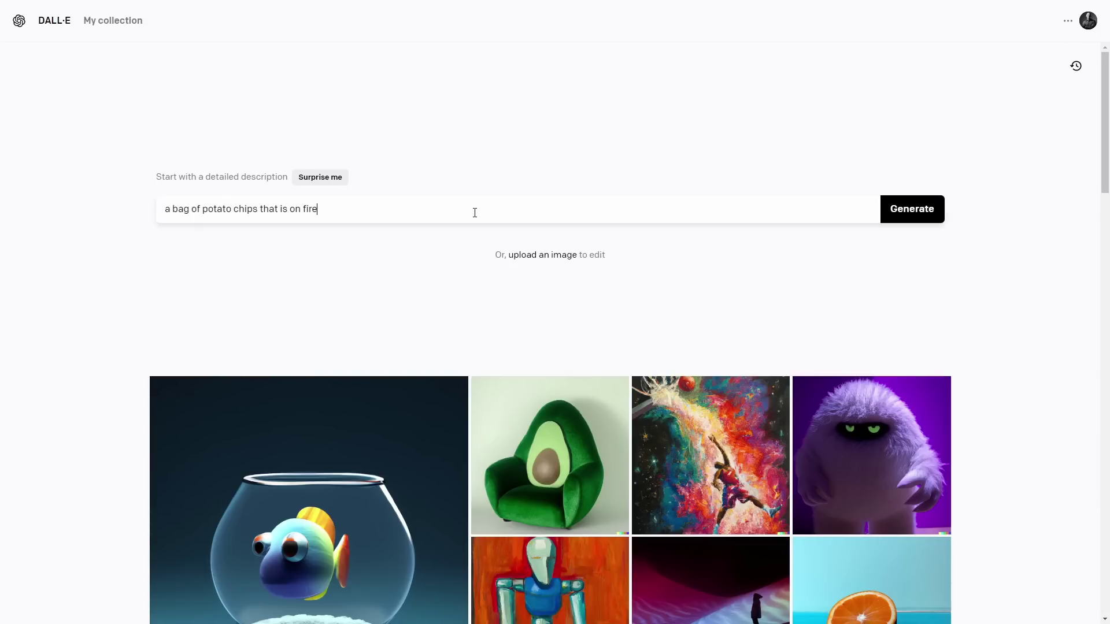
left_click(932, 213)
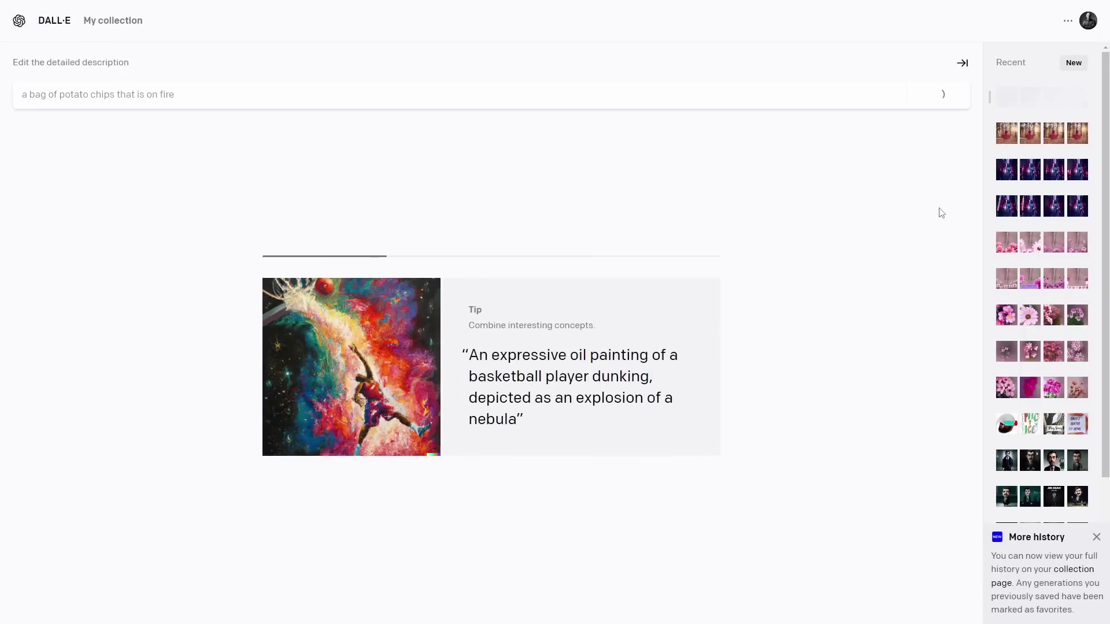
left_click(1089, 20)
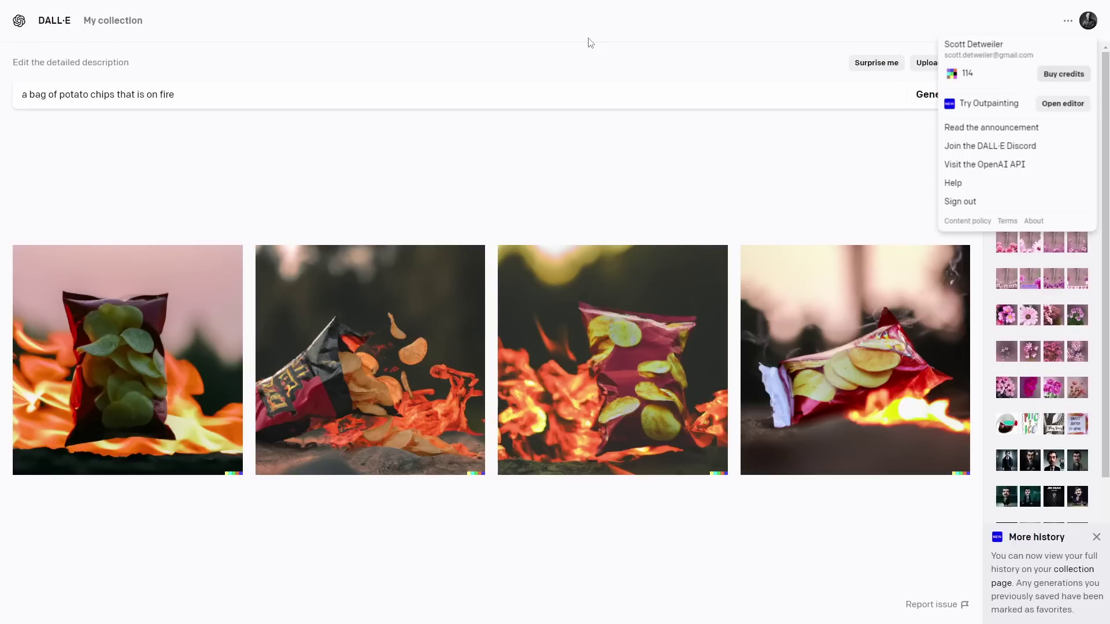
left_click(589, 36)
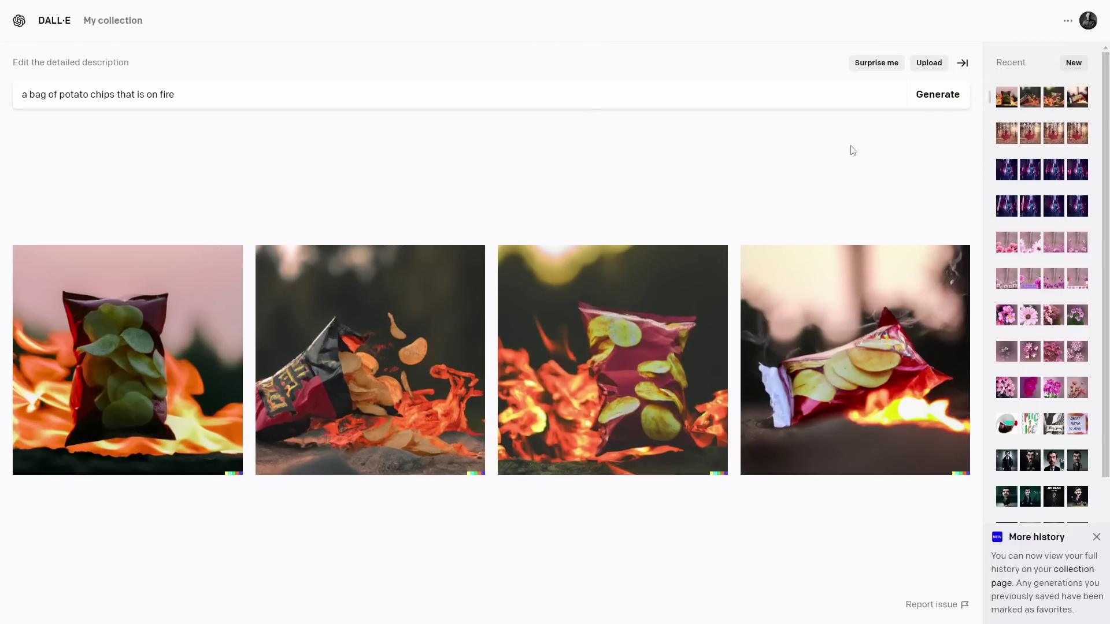
Open the outpainting editor from the account menu and upload the red-dress portrait at 819 x 1024
left_click(1087, 26)
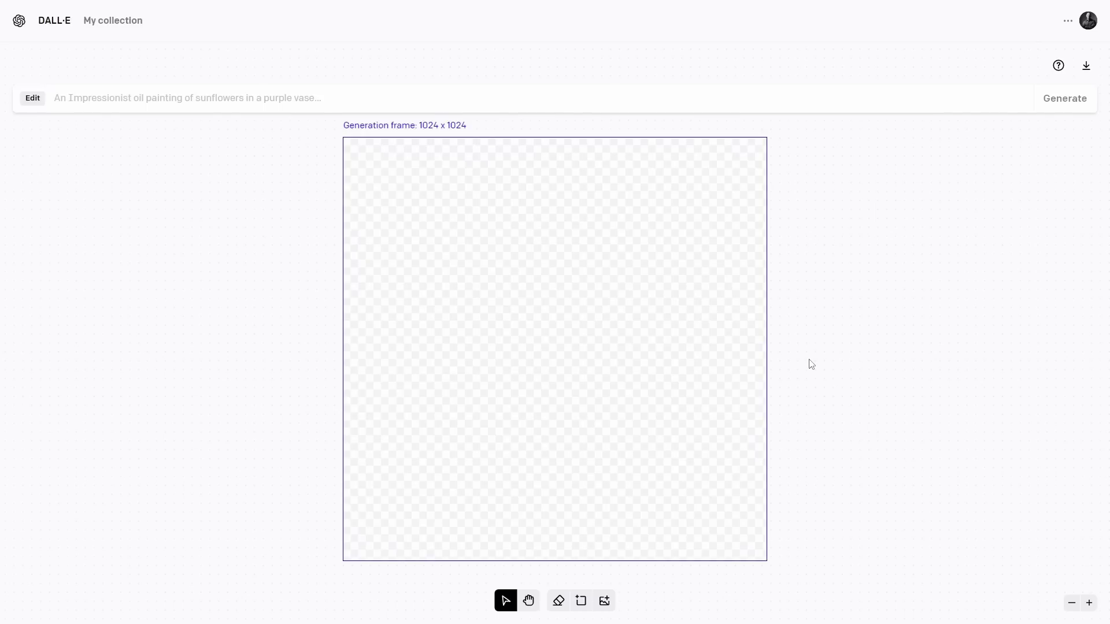
scroll(858, 332, "down", 2)
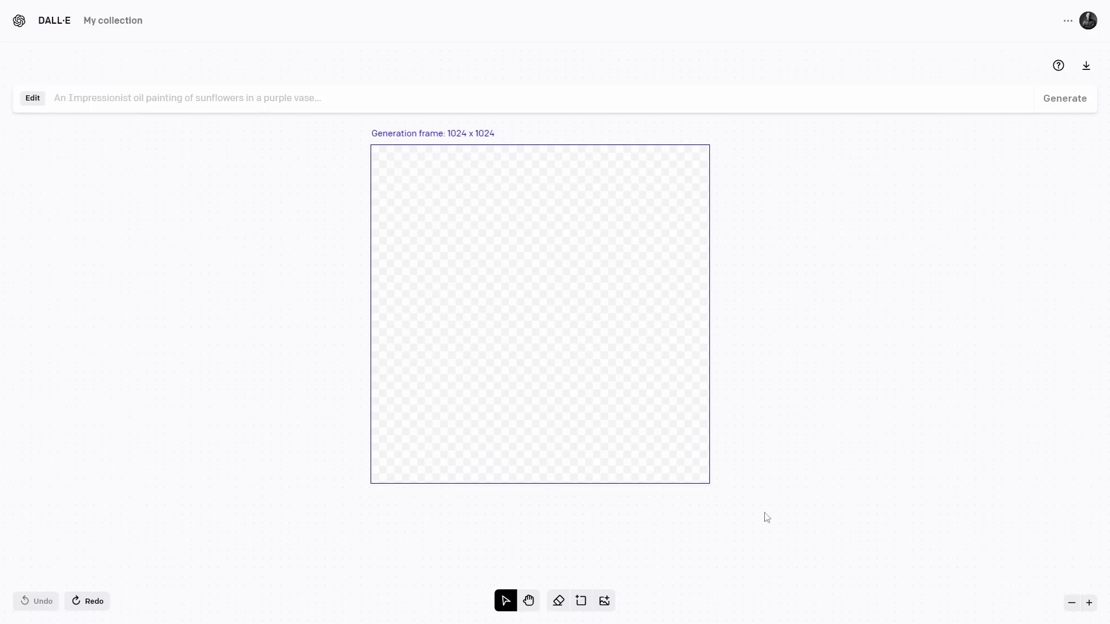
left_click(605, 602)
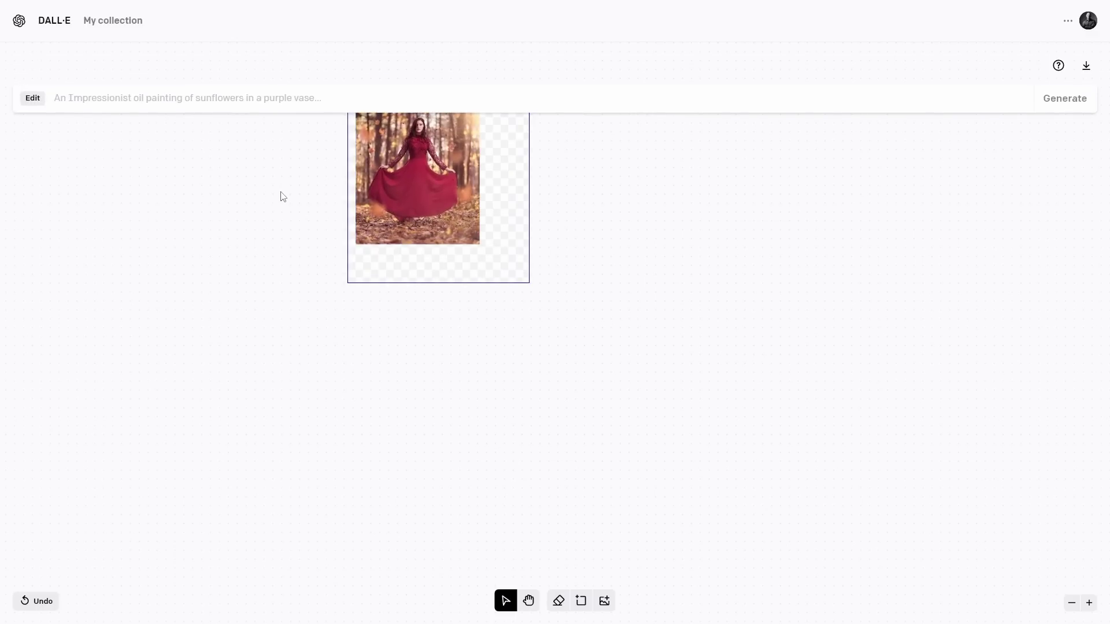
Zoom in to inspect the red-dress photo, then centre the 1024 x 1024 frame around it
key("h")
left_click_drag(261, 199, 402, 349)
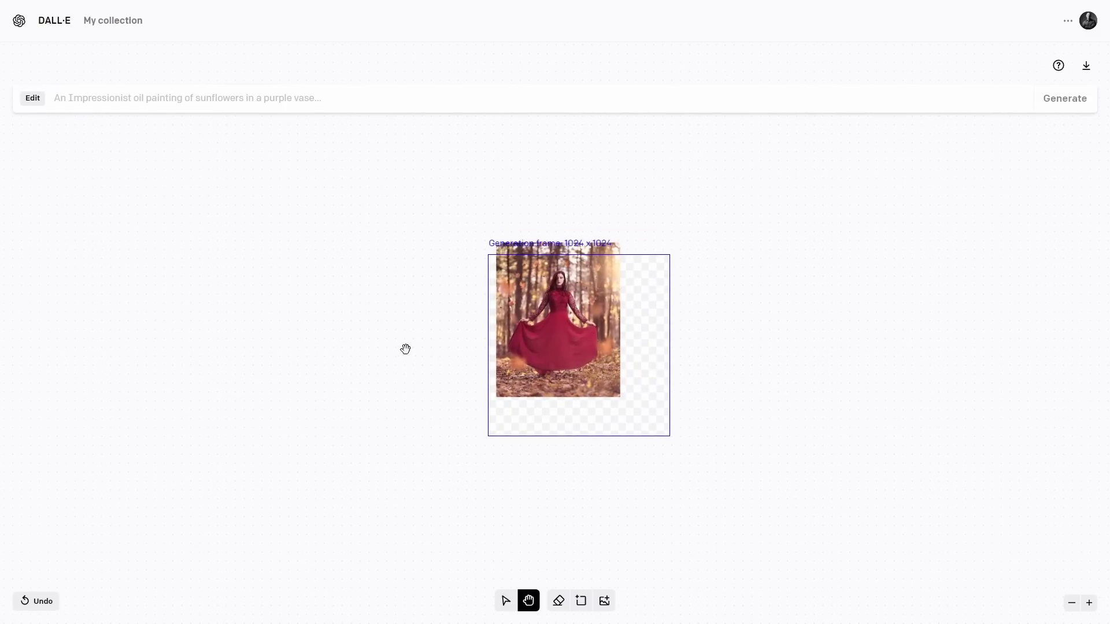
key("v")
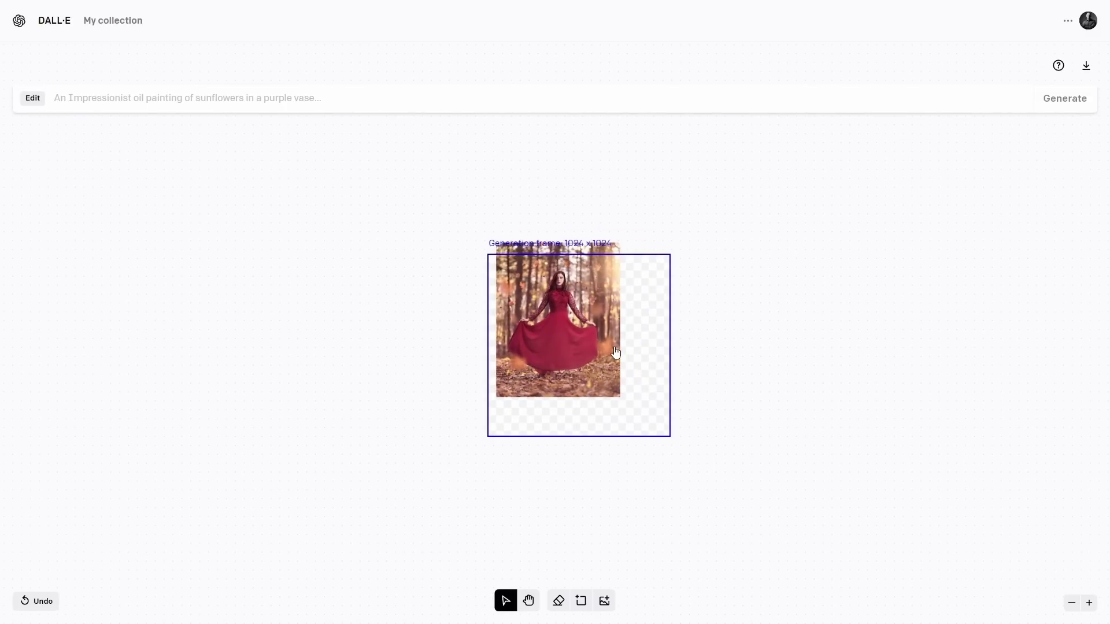
left_click(1089, 603)
left_click(1089, 602)
key("h")
left_click_drag(733, 259, 696, 297)
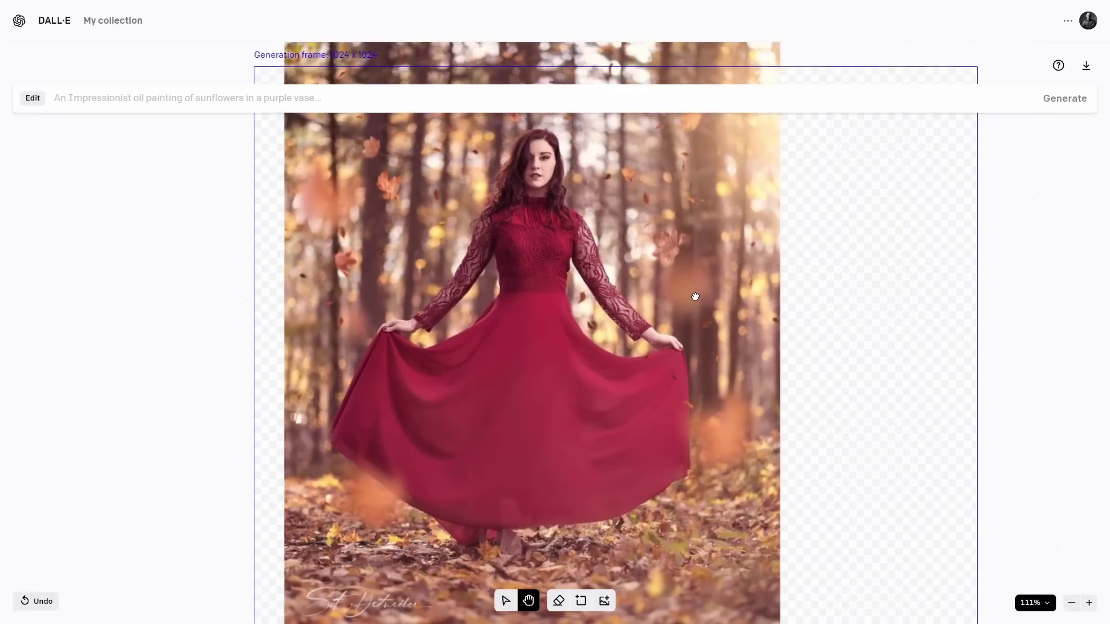
left_click(1072, 603)
scroll(670, 387, "up", 2)
scroll(664, 389, "down", 3)
key("space")
left_click_drag(726, 421, 650, 334)
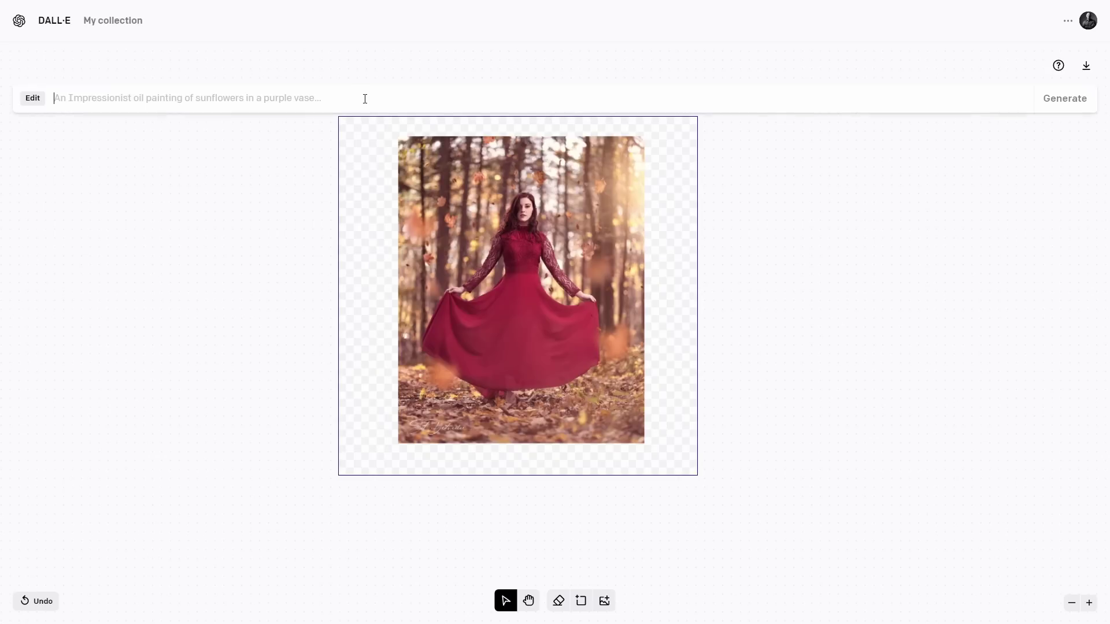
Generate 'autumn forest' fills around the woman and browse through the four variants
type("autumn forest")
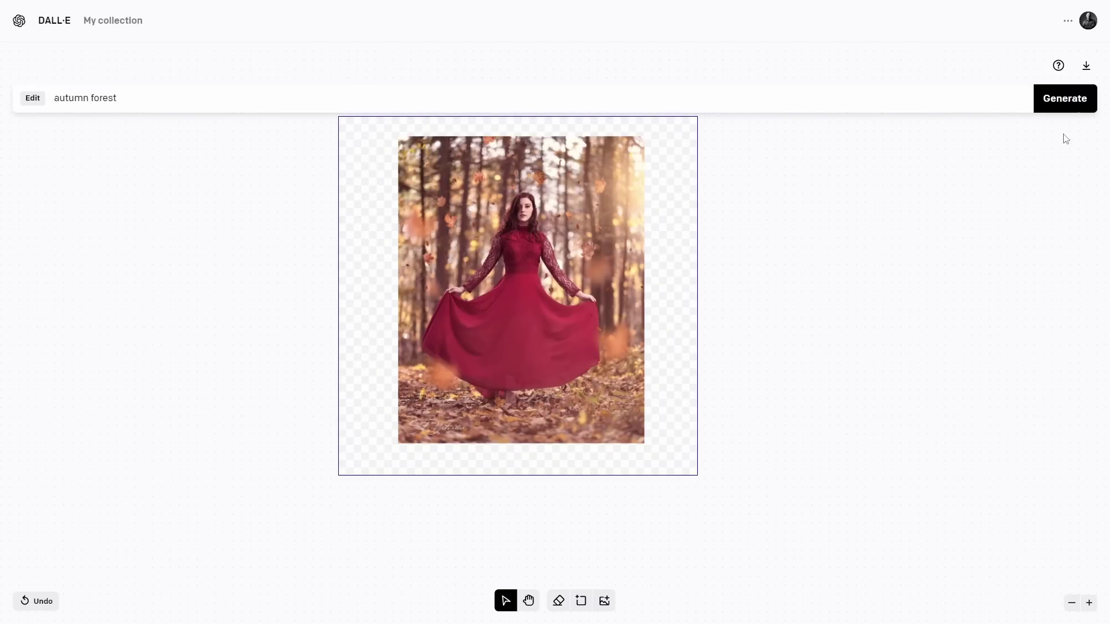
left_click(1063, 103)
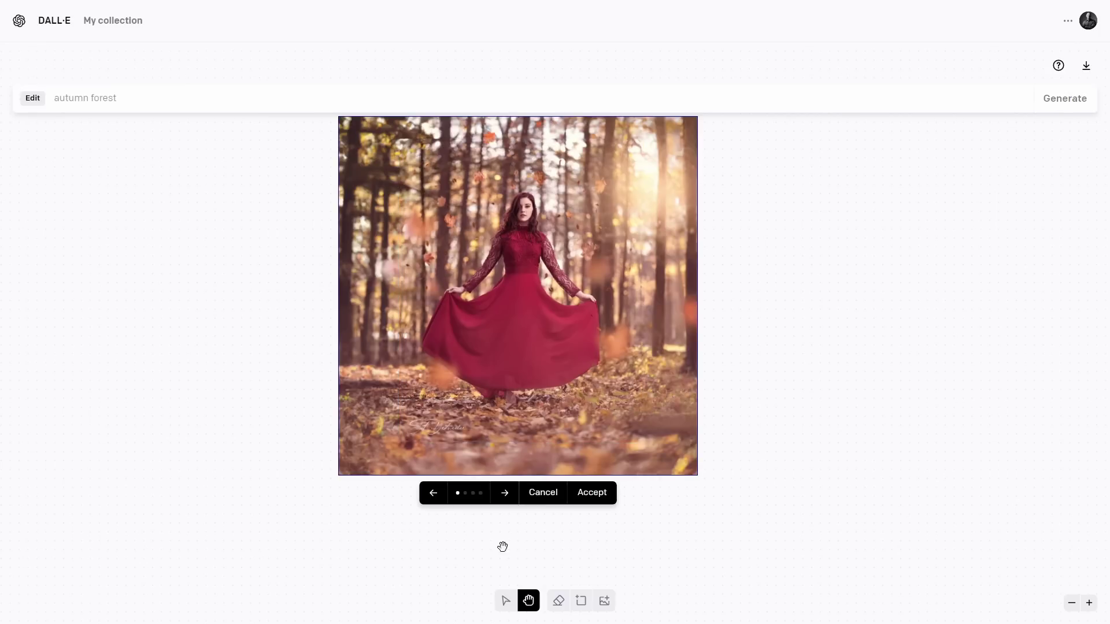
left_click(505, 494)
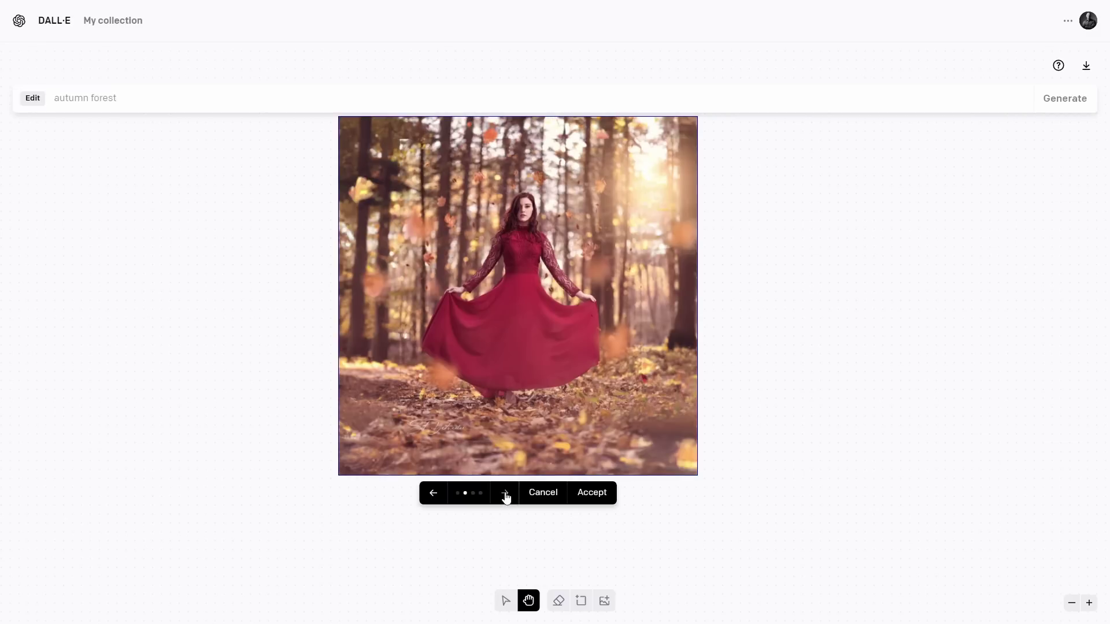
left_click(505, 495)
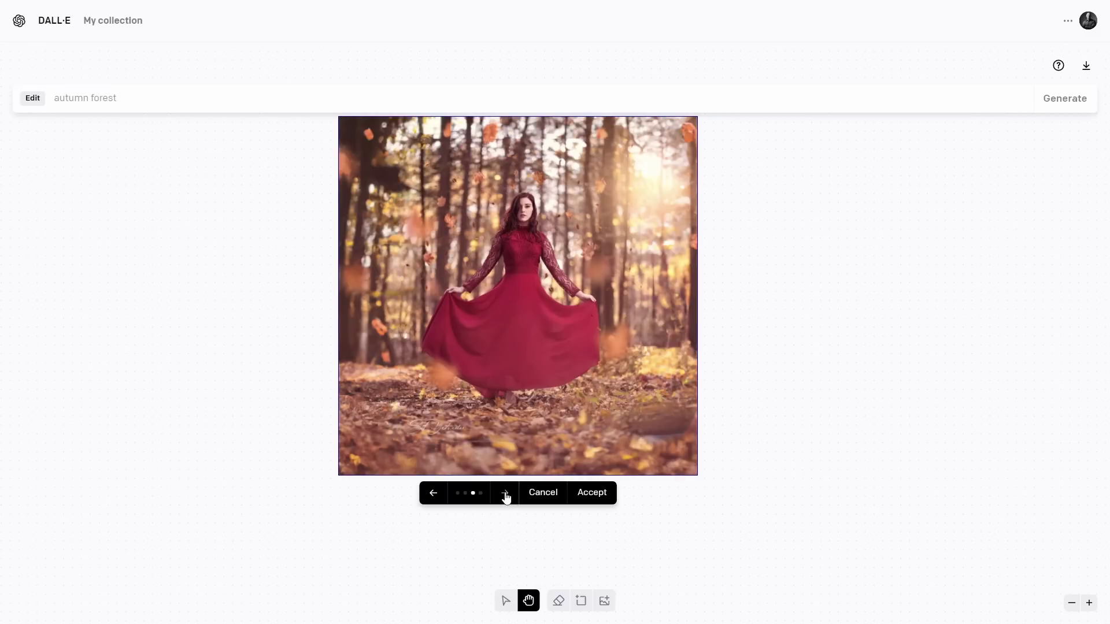
left_click(506, 494)
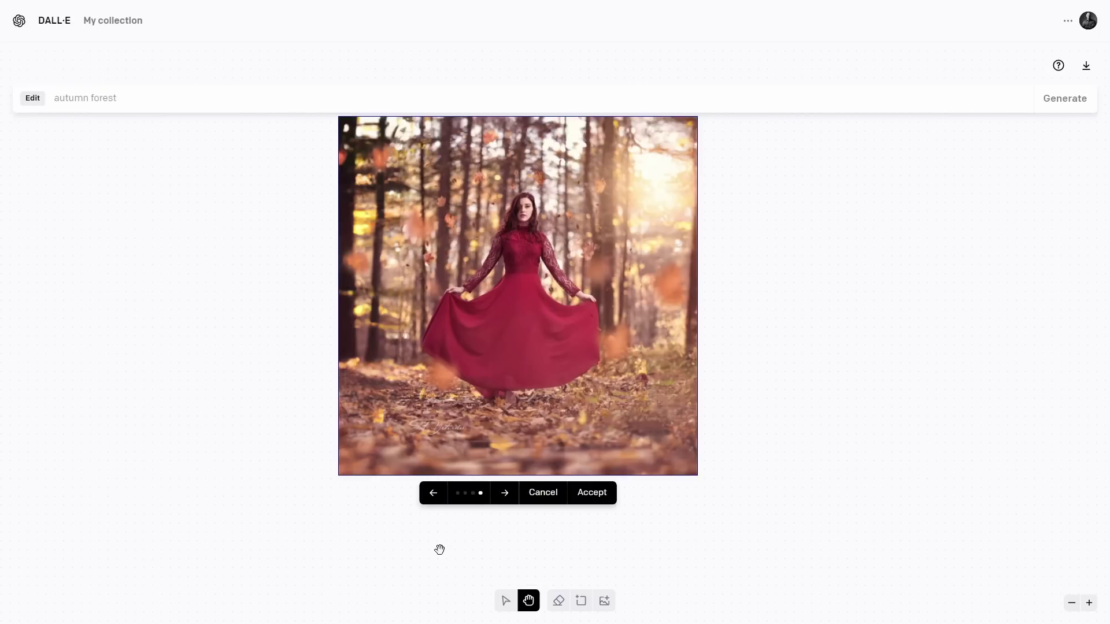
Return to the first autumn-forest variant and download it as PNG
left_click(433, 495)
left_click(433, 495)
left_click(432, 497)
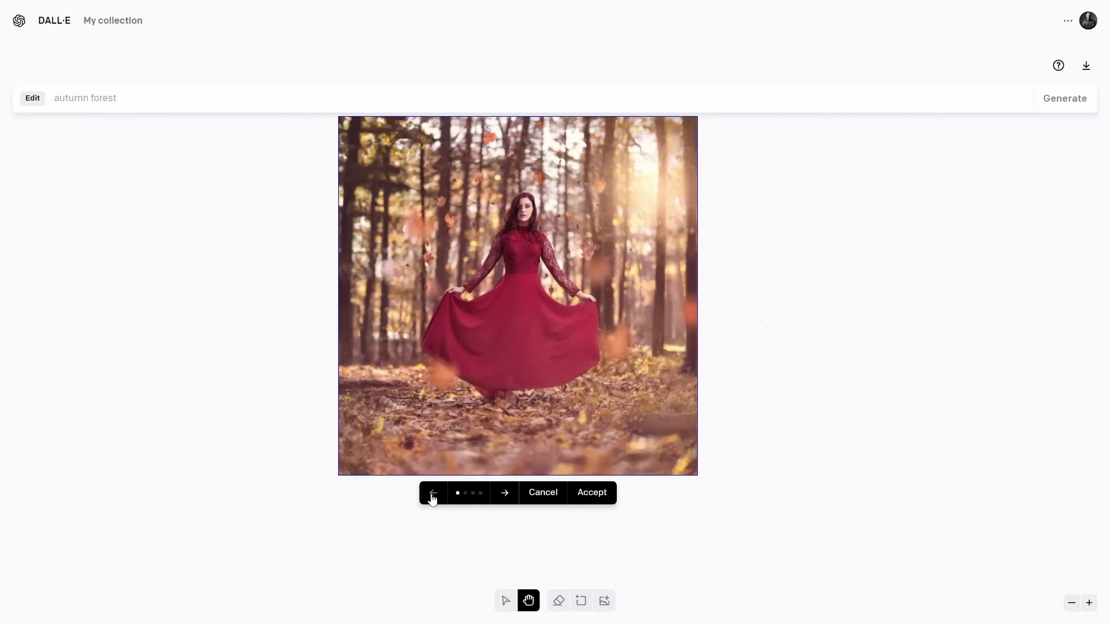
left_click(1088, 67)
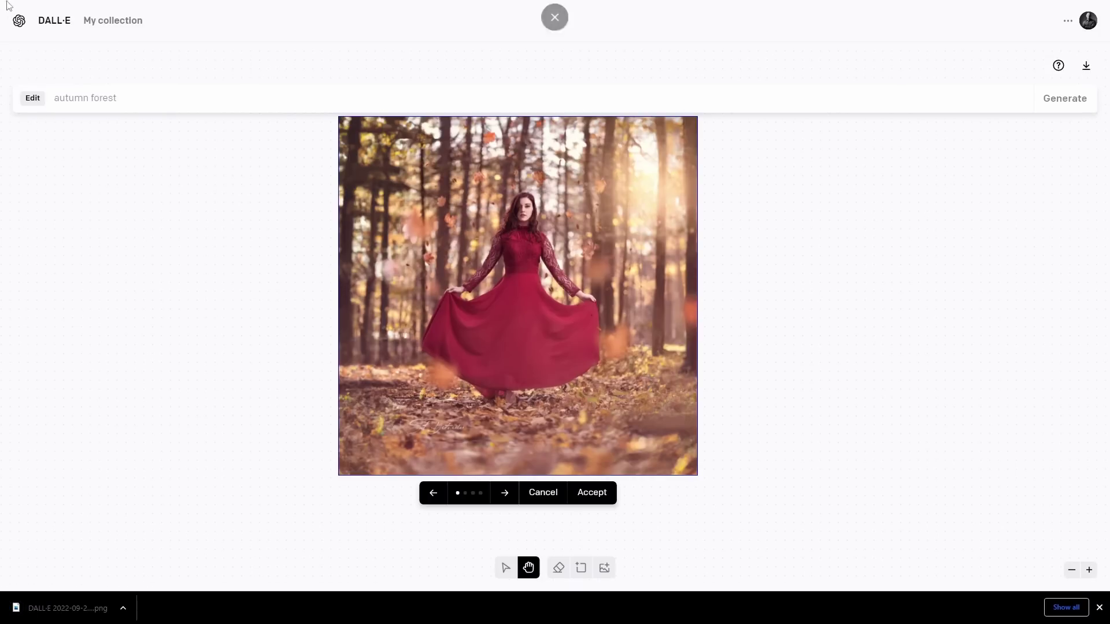
Start a fresh editor canvas and paste in the 2400 x 1920 bride photo
left_click(41, 22)
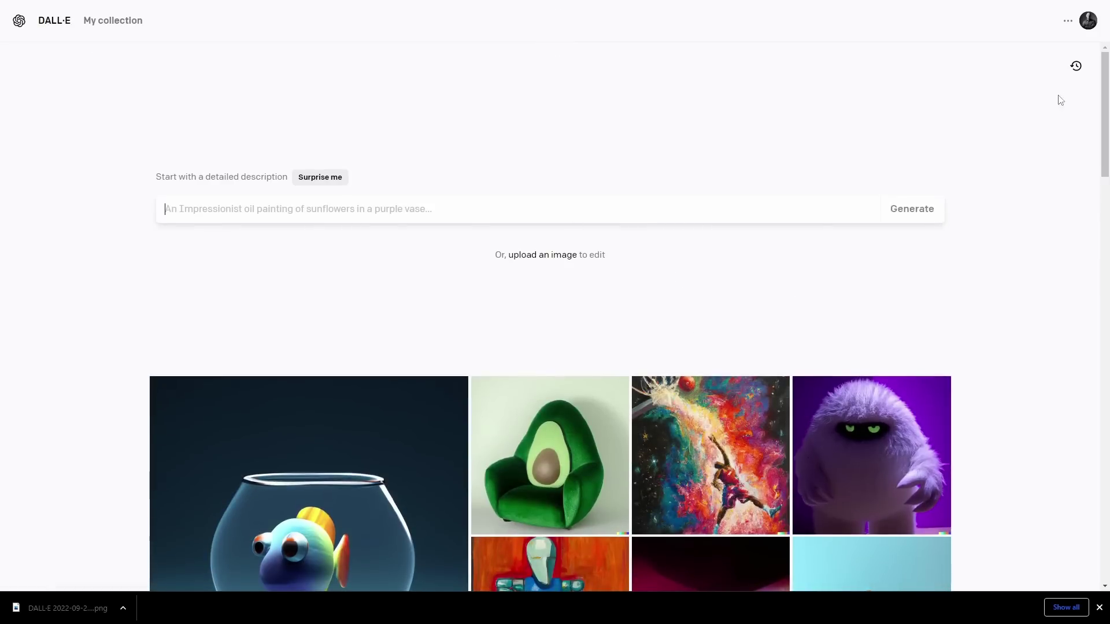
left_click(1088, 20)
left_click(999, 105)
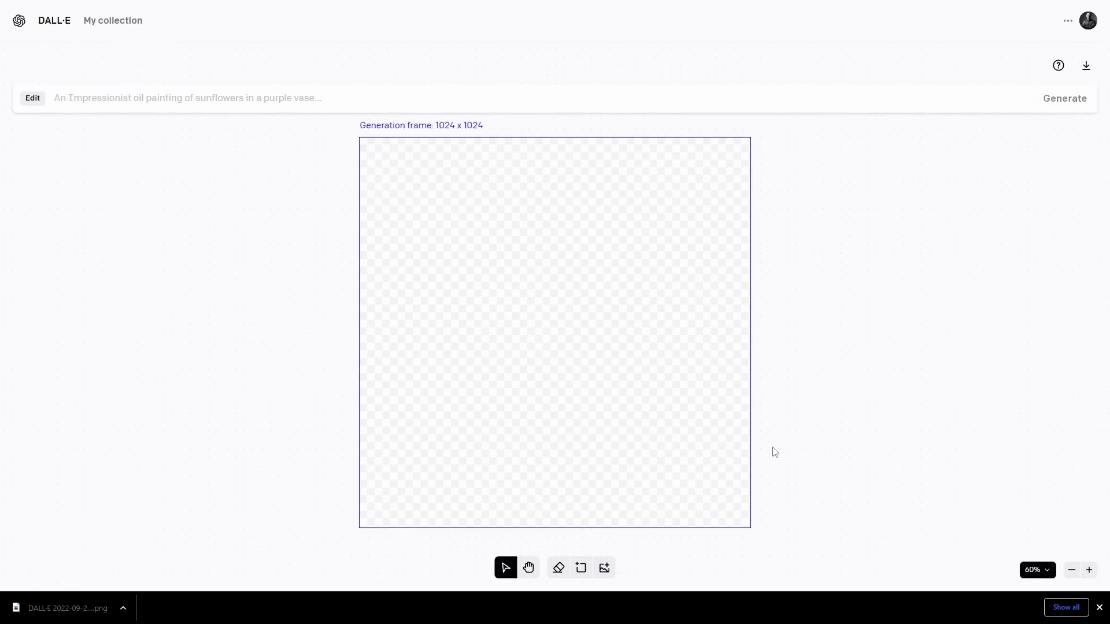
key("ctrl+v")
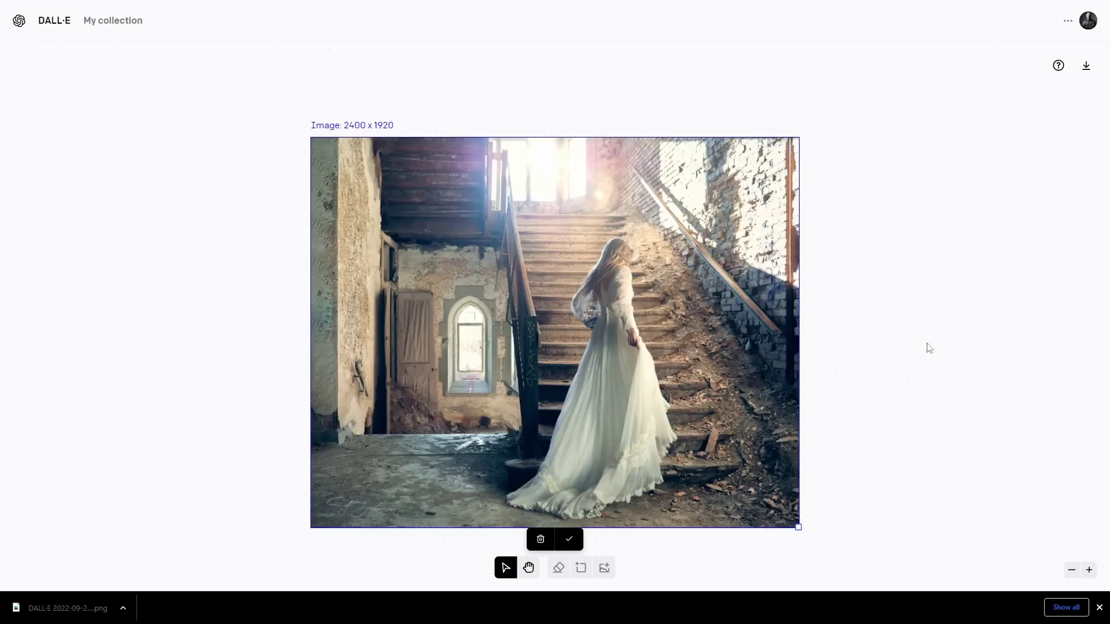
left_click(569, 539)
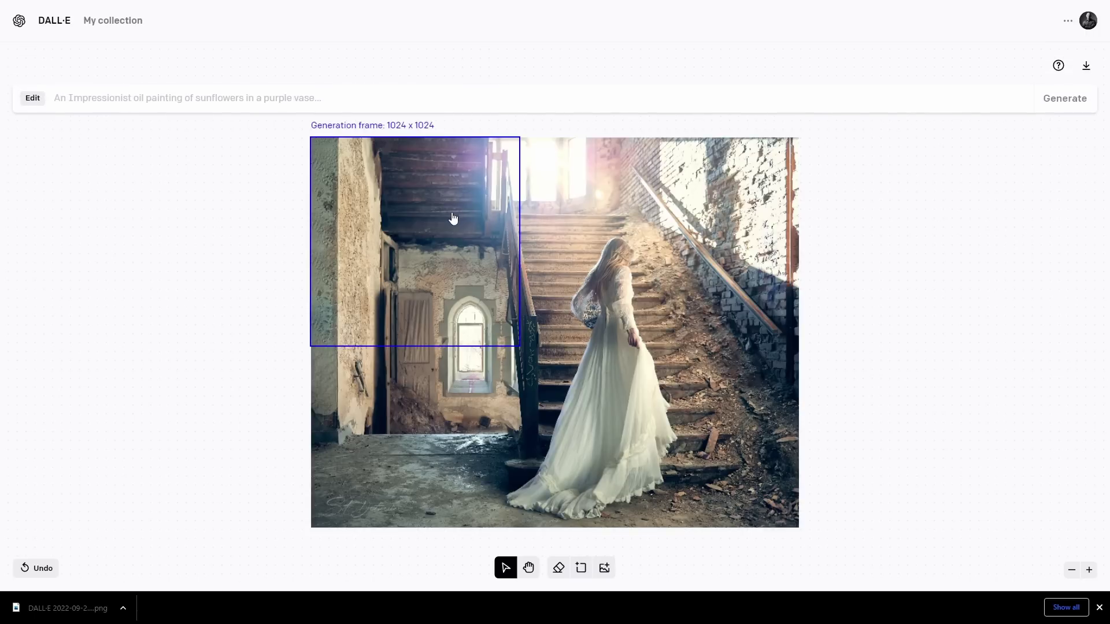
Move the frame over the photo's right edge and generate an 'abandoned church' fill
left_click_drag(453, 218, 910, 223)
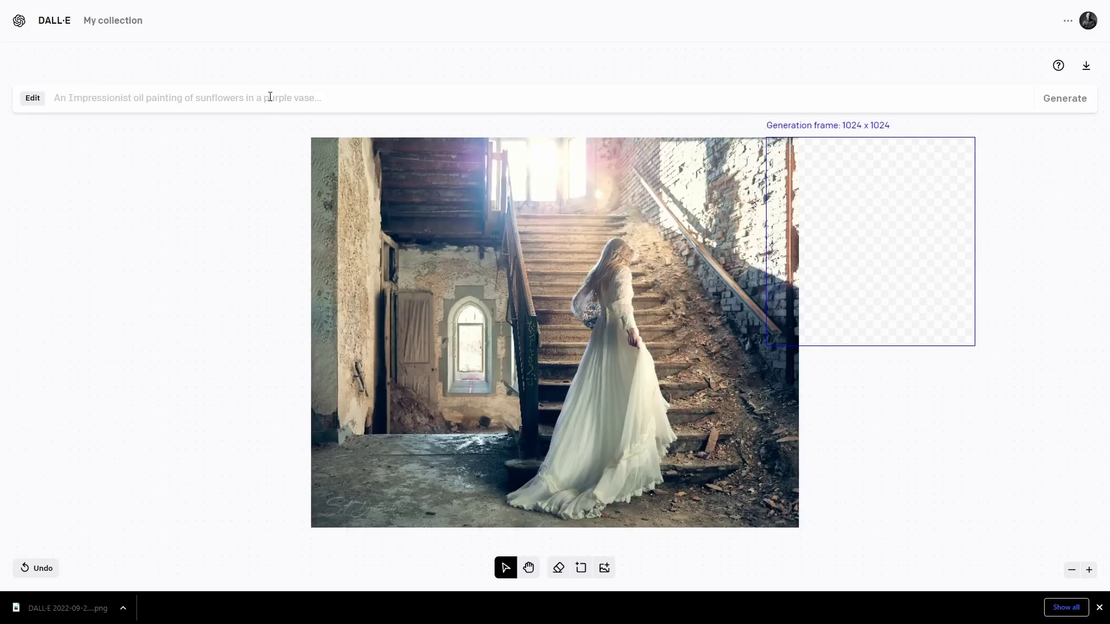
type("abandoned church")
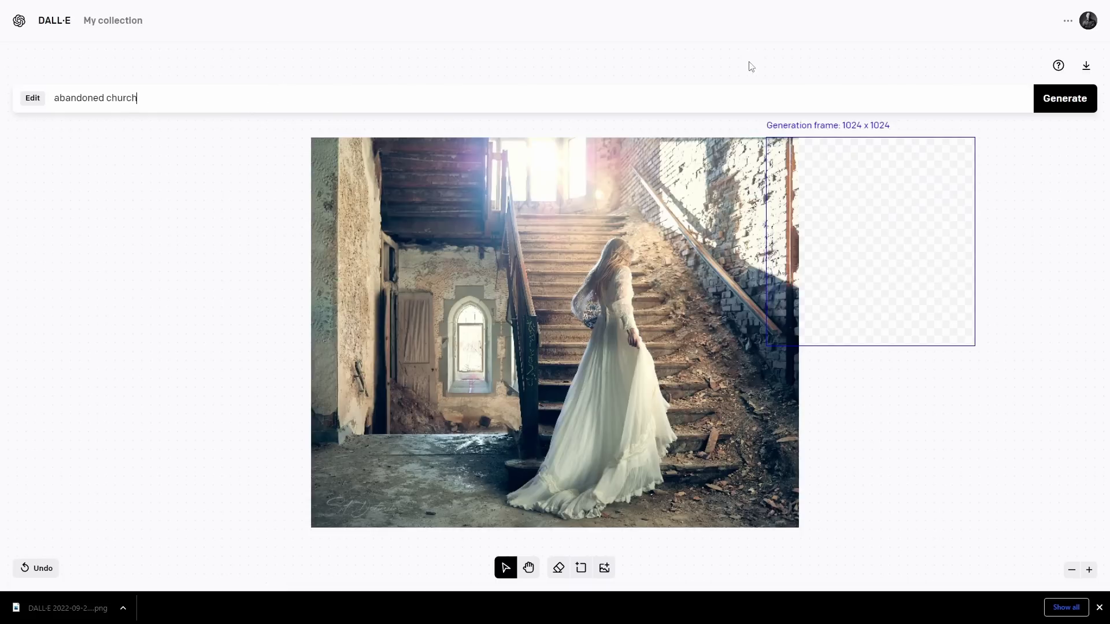
left_click(1078, 106)
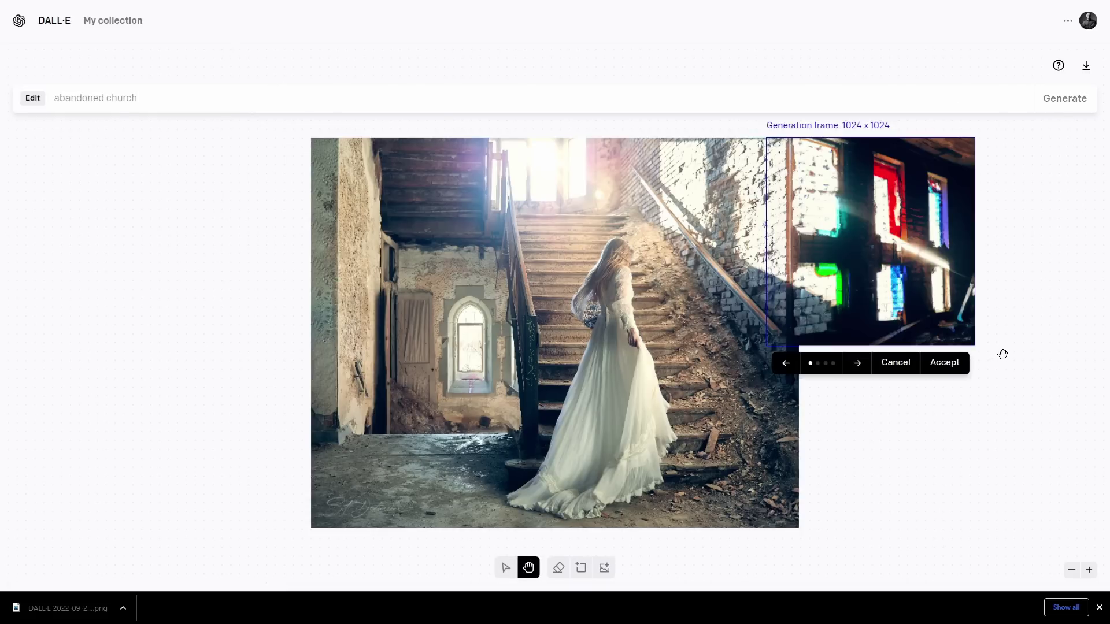
Browse to the fourth variant and accept the brick wall with a dark cross
left_click(859, 365)
left_click(858, 365)
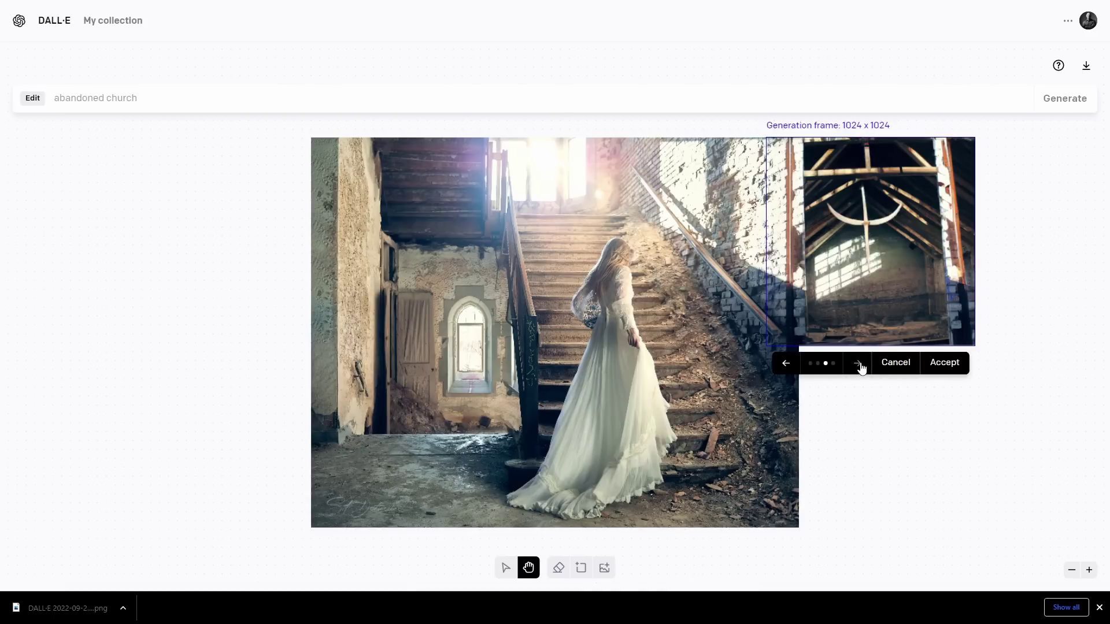
left_click(861, 366)
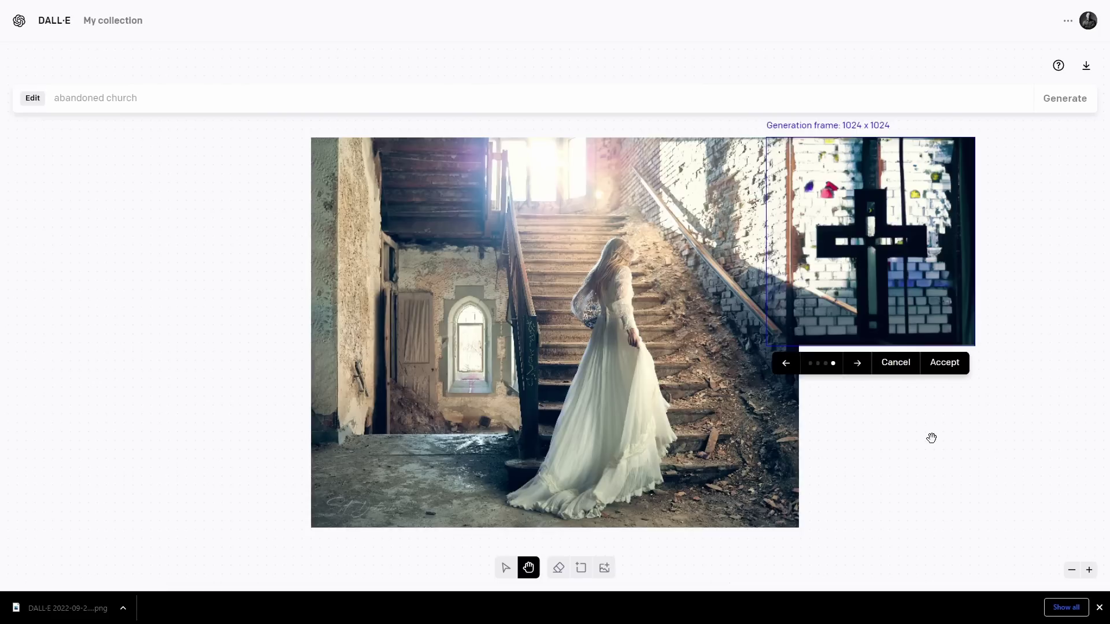
left_click(945, 363)
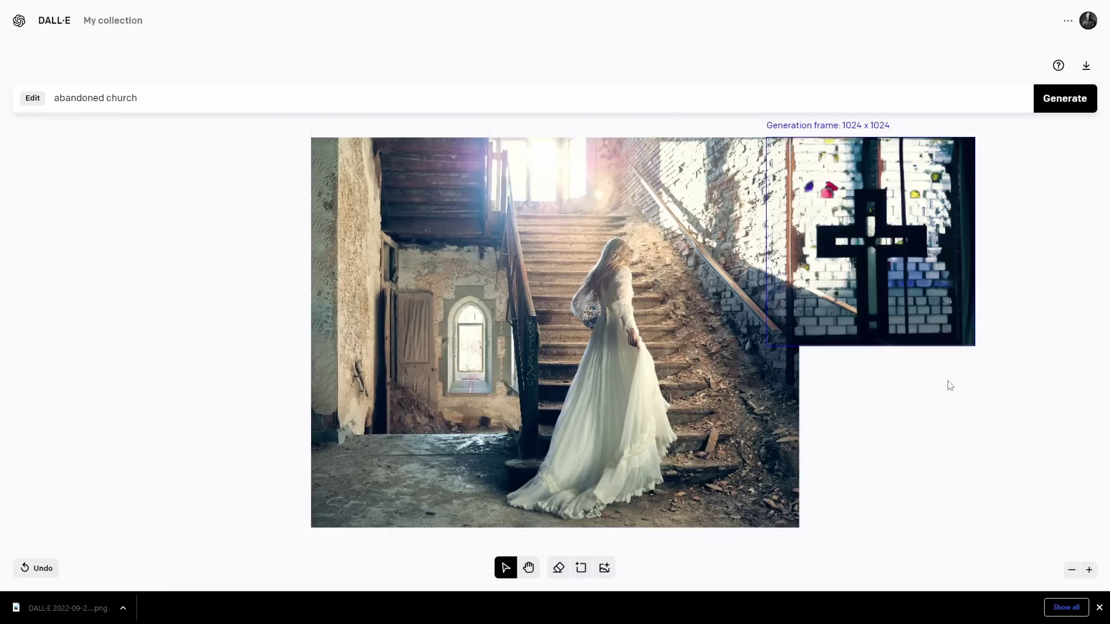
Generate fills for the empty lower-right corner and browse the variants
left_click_drag(904, 342, 884, 441)
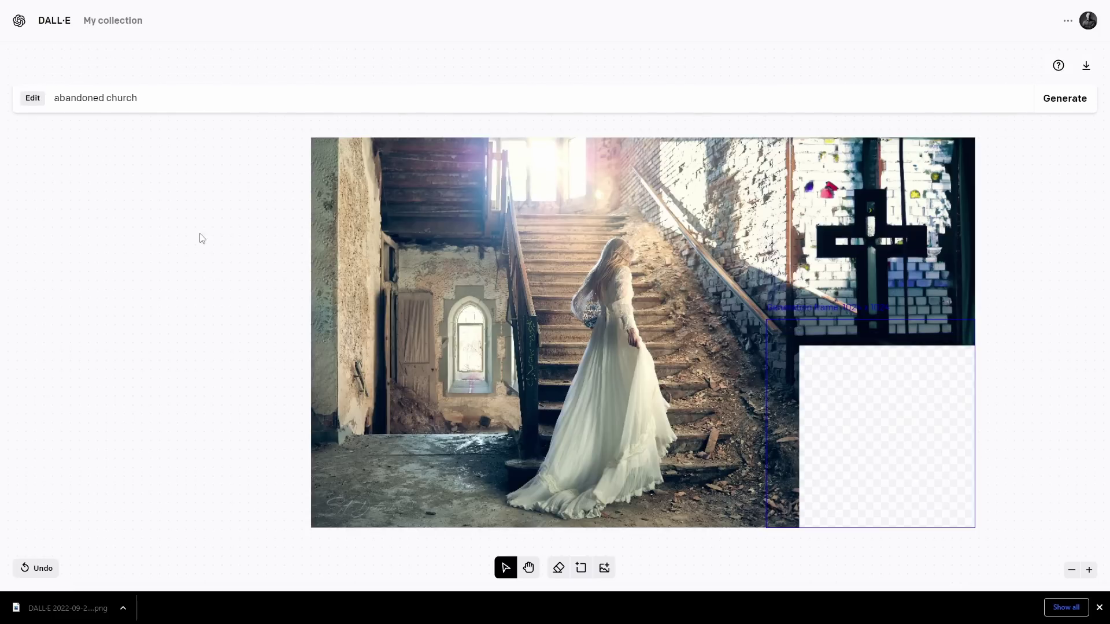
left_click(1076, 103)
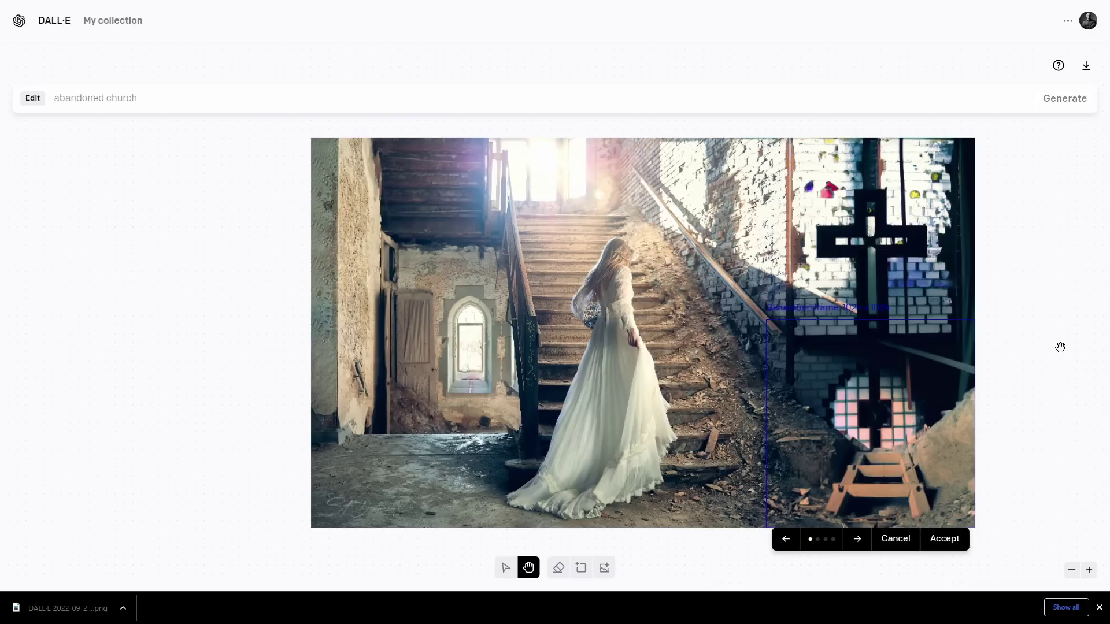
left_click(859, 541)
left_click(859, 541)
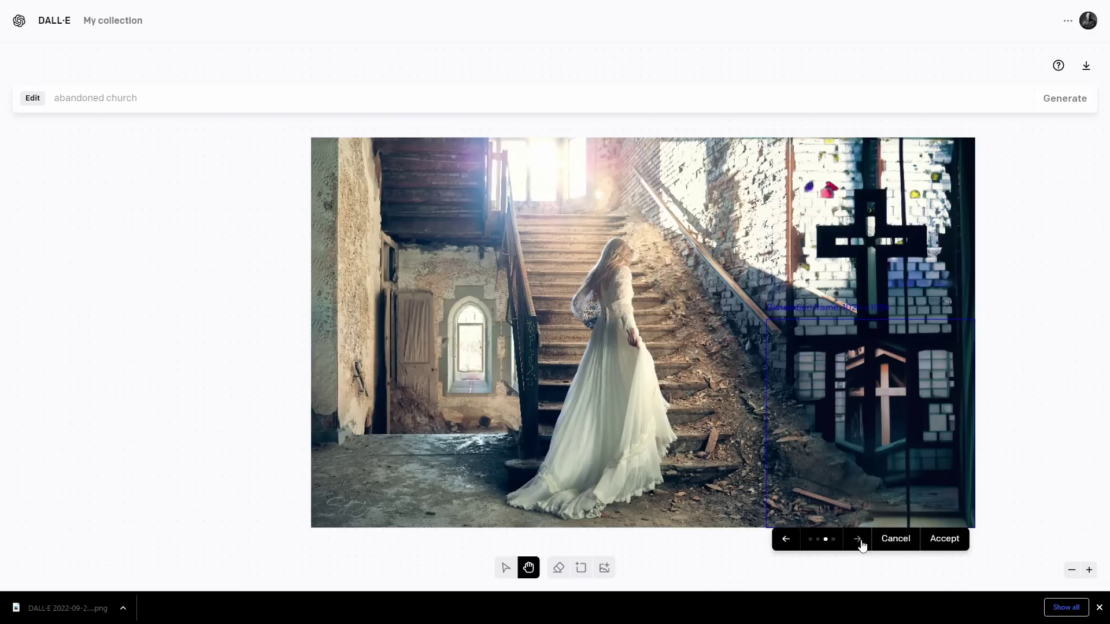
left_click(859, 541)
Step back to the round stained-glass window above rubble and accept it
left_click(859, 541)
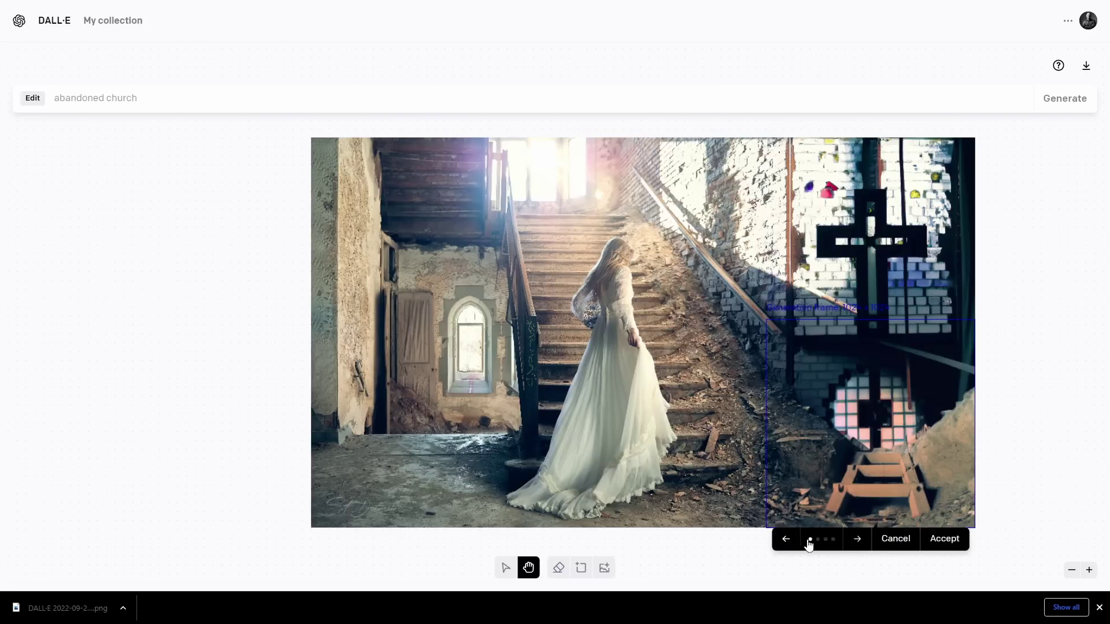
left_click(785, 540)
left_click(785, 540)
left_click(785, 540)
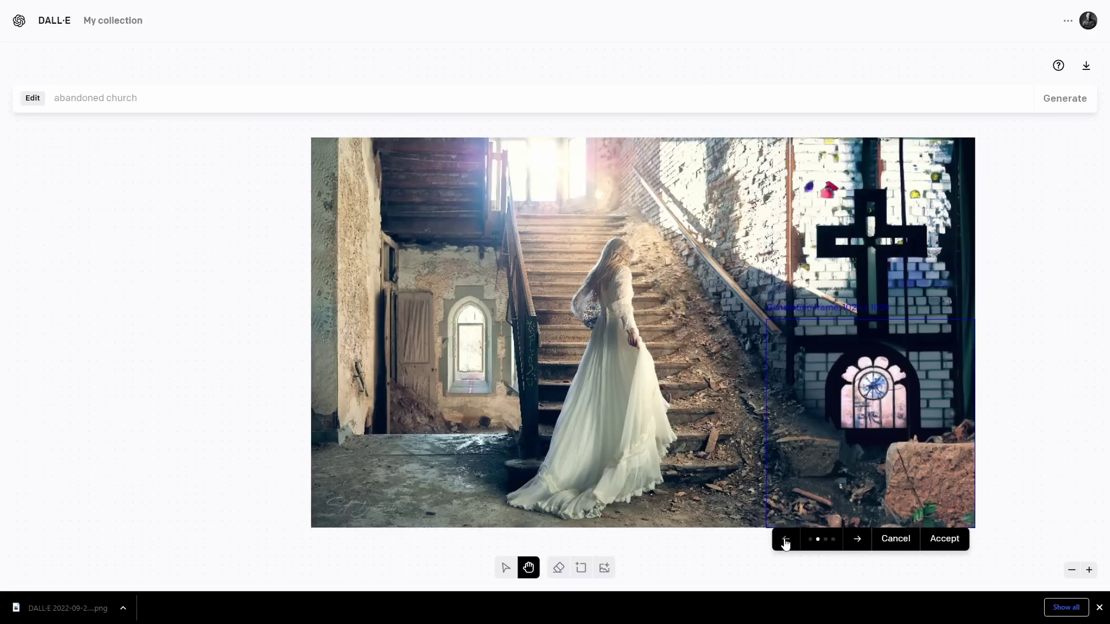
left_click(943, 540)
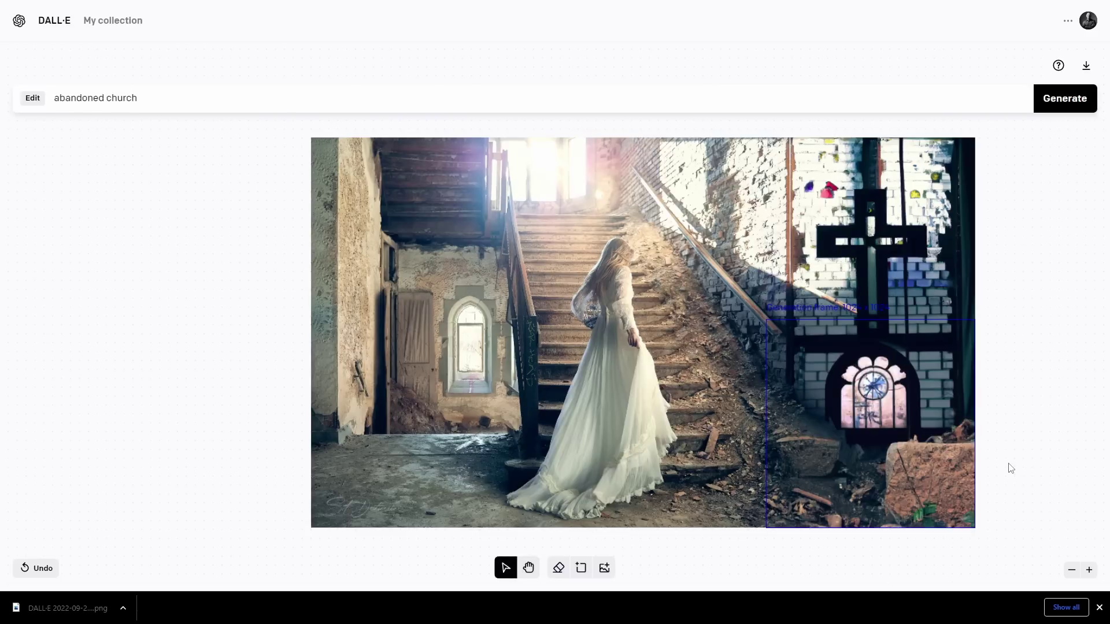
Move the frame to the image's left edge and erase the arched window on the left wall
left_click_drag(825, 420, 260, 350)
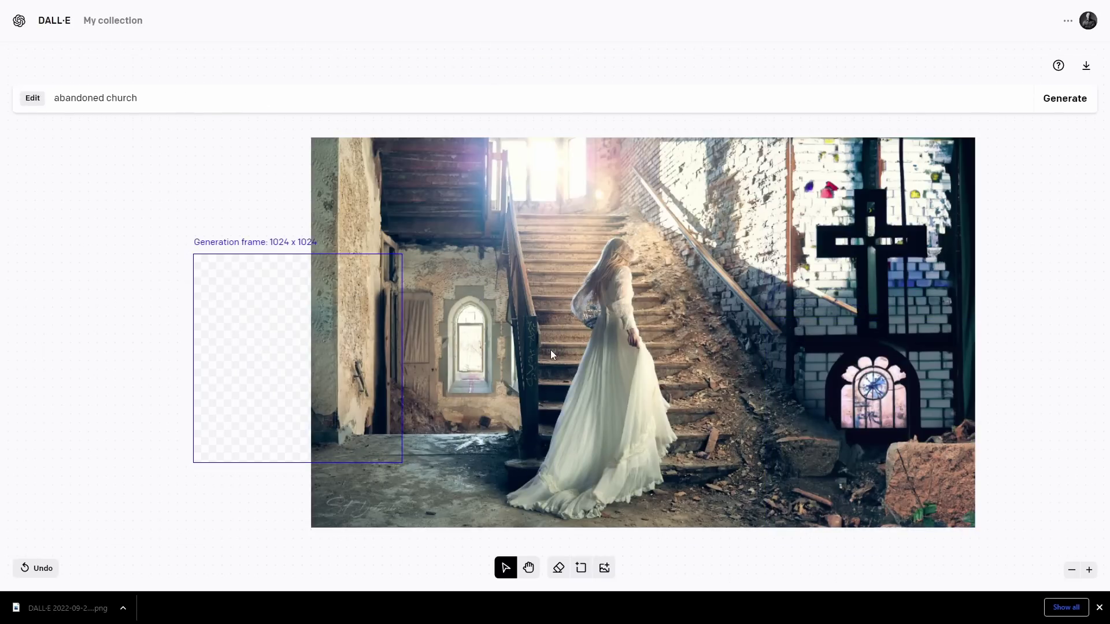
left_click(559, 568)
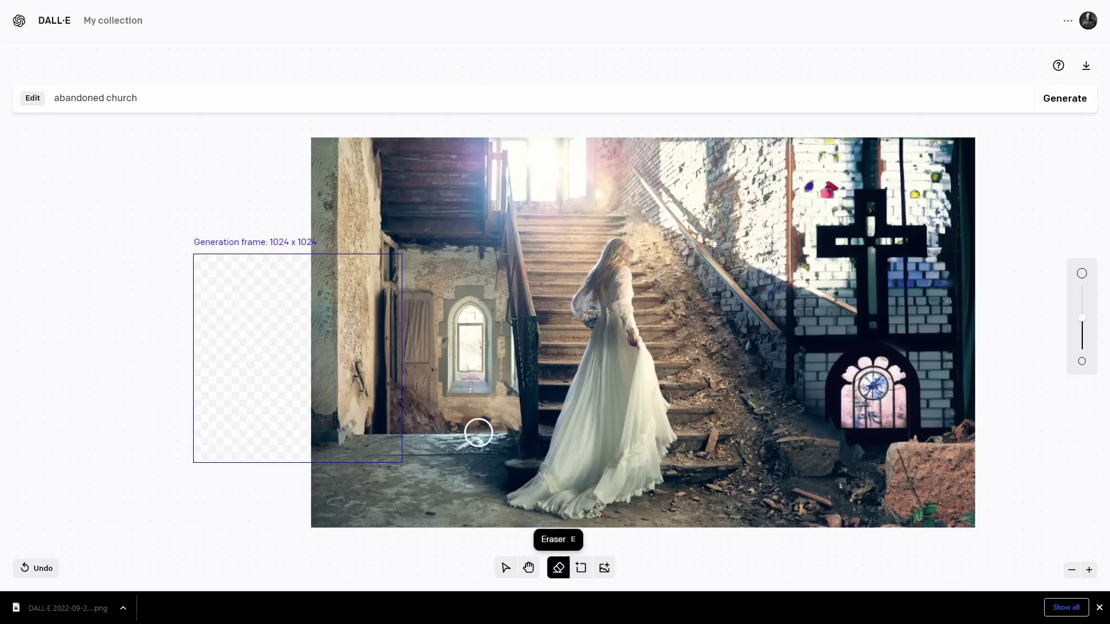
mouse_move(462, 314)
left_mouse_down()
mouse_move(450, 385)
mouse_move(480, 389)
mouse_move(489, 323)
mouse_move(475, 297)
mouse_move(467, 375)
mouse_move(462, 327)
left_mouse_up()
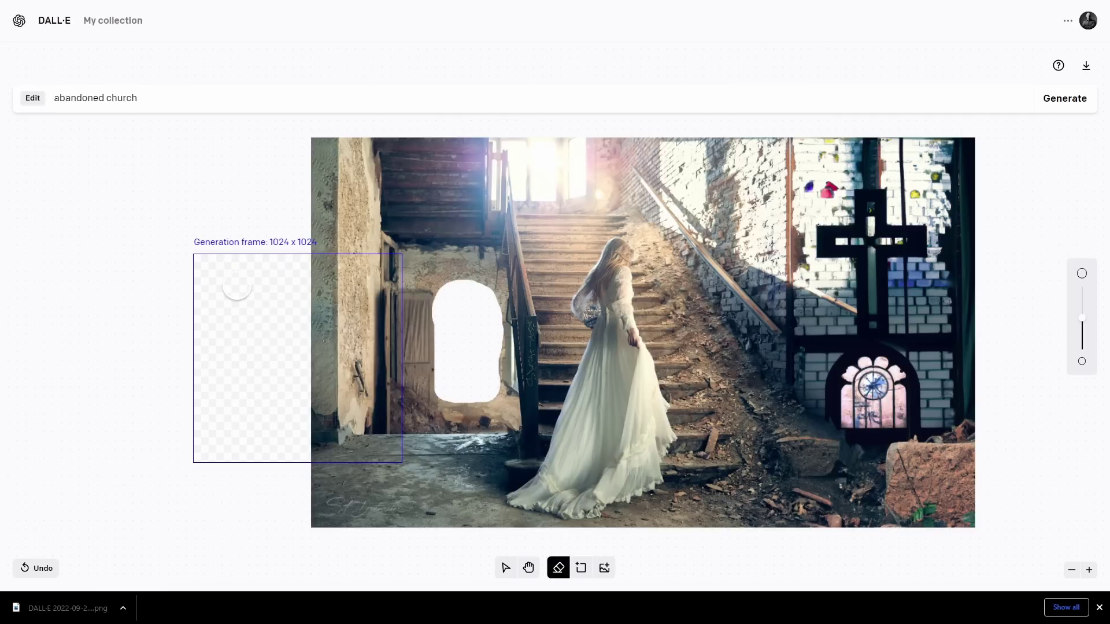
Position the frame over the erased window gap and generate fills for it
left_click(505, 567)
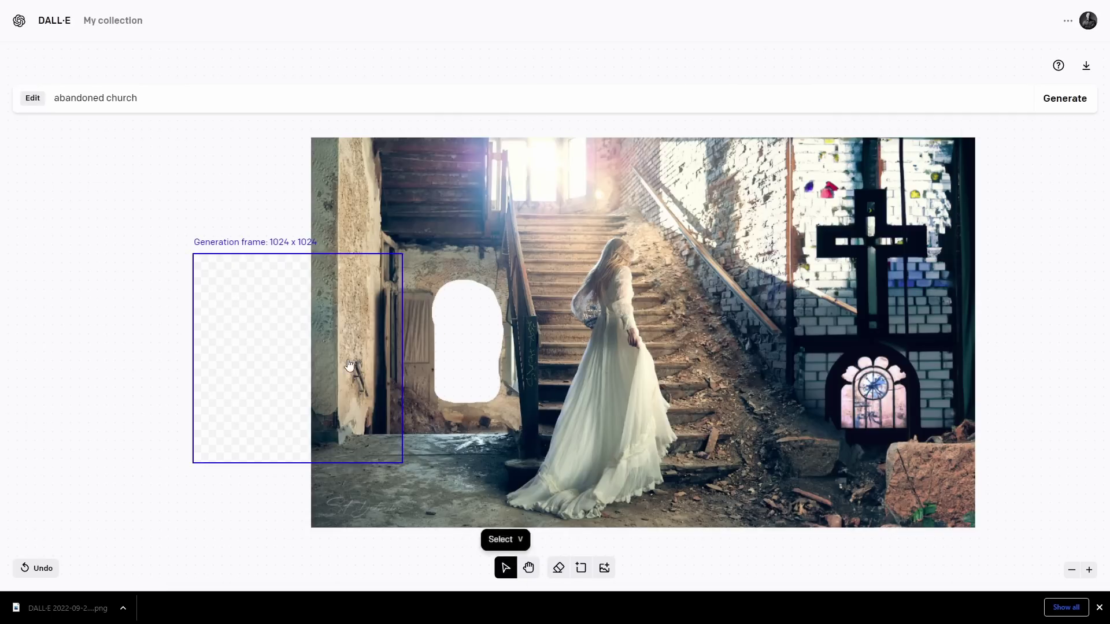
left_click_drag(349, 364, 507, 362)
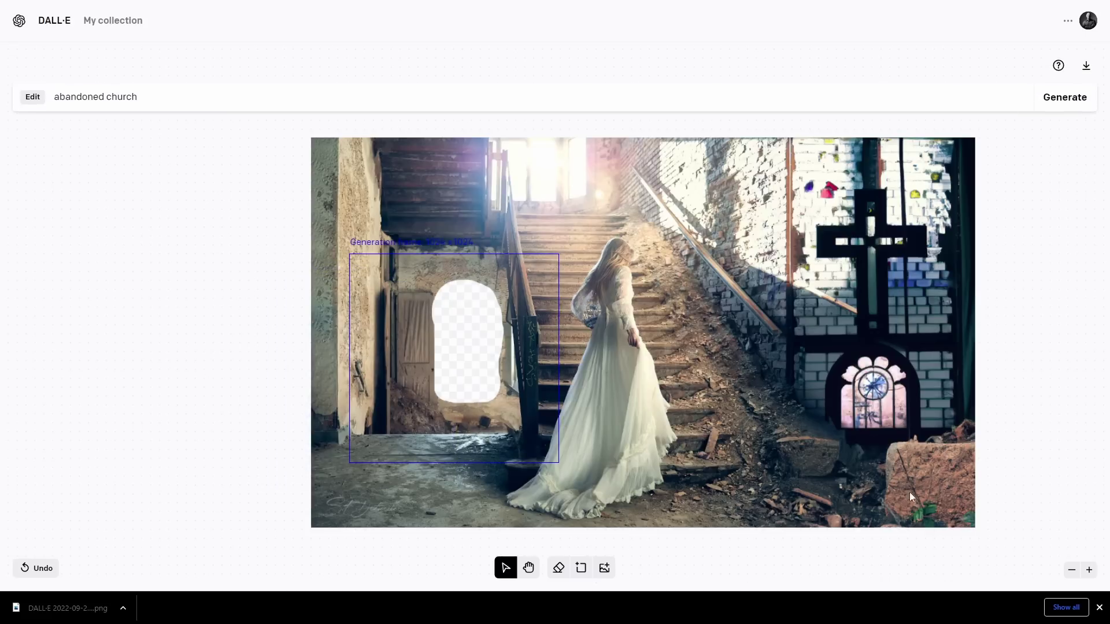
left_click(1059, 92)
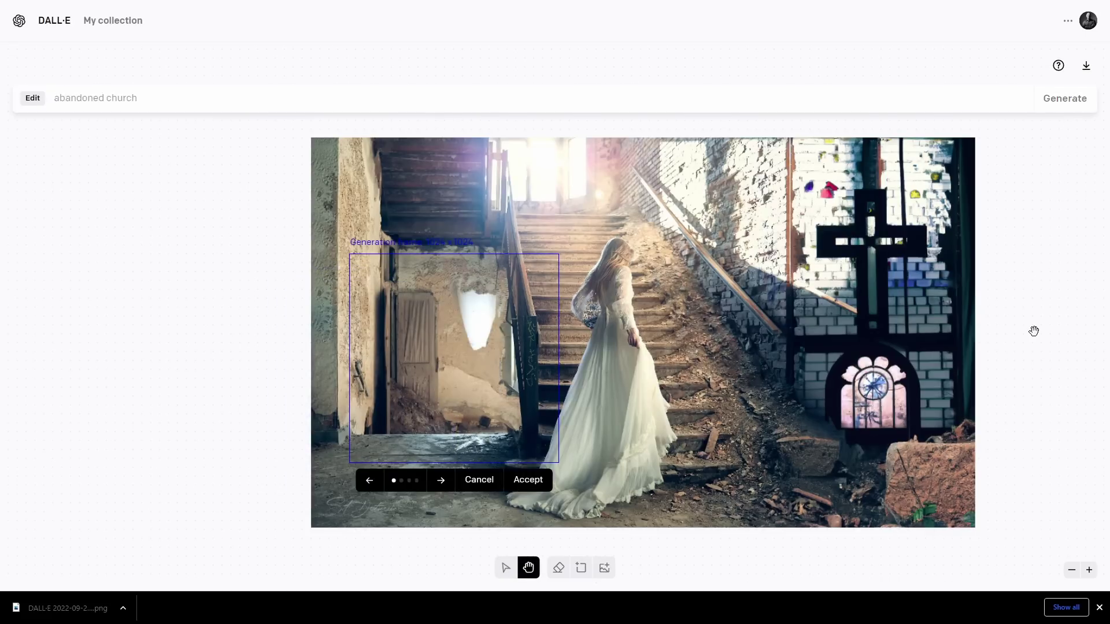
Browse the variants and accept the plain weathered wall
left_click(443, 485)
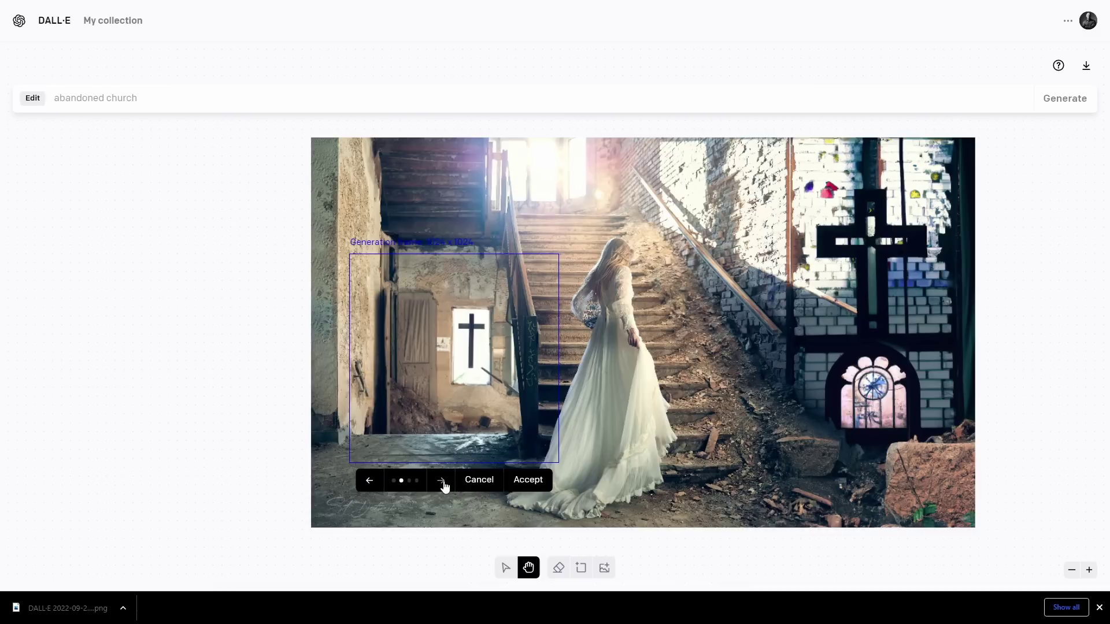
left_click(443, 485)
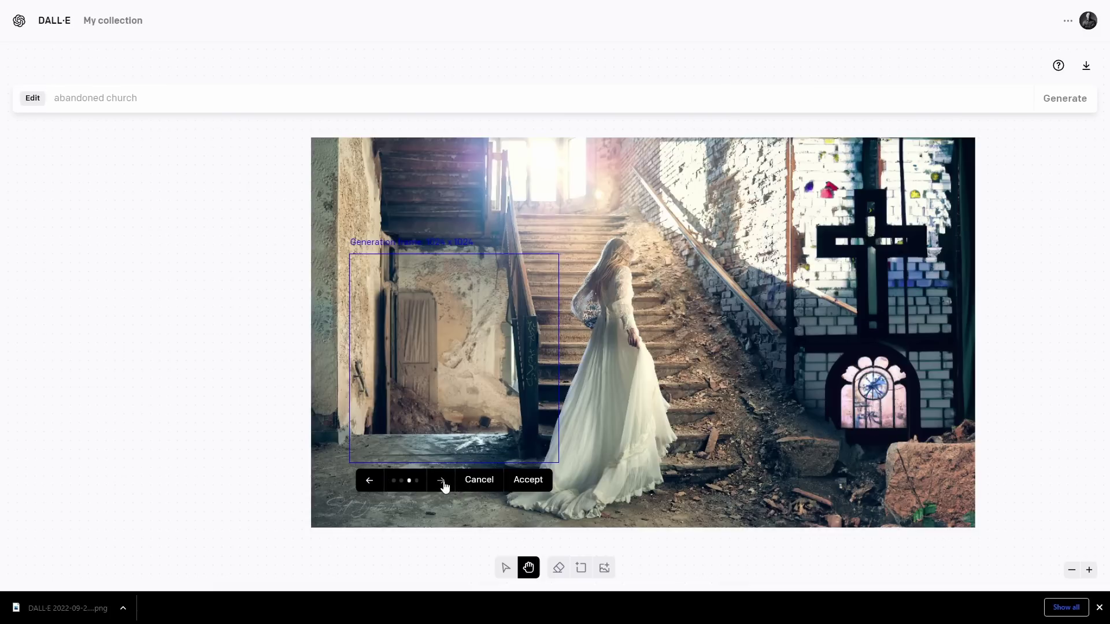
left_click(443, 485)
left_click(368, 483)
left_click(528, 481)
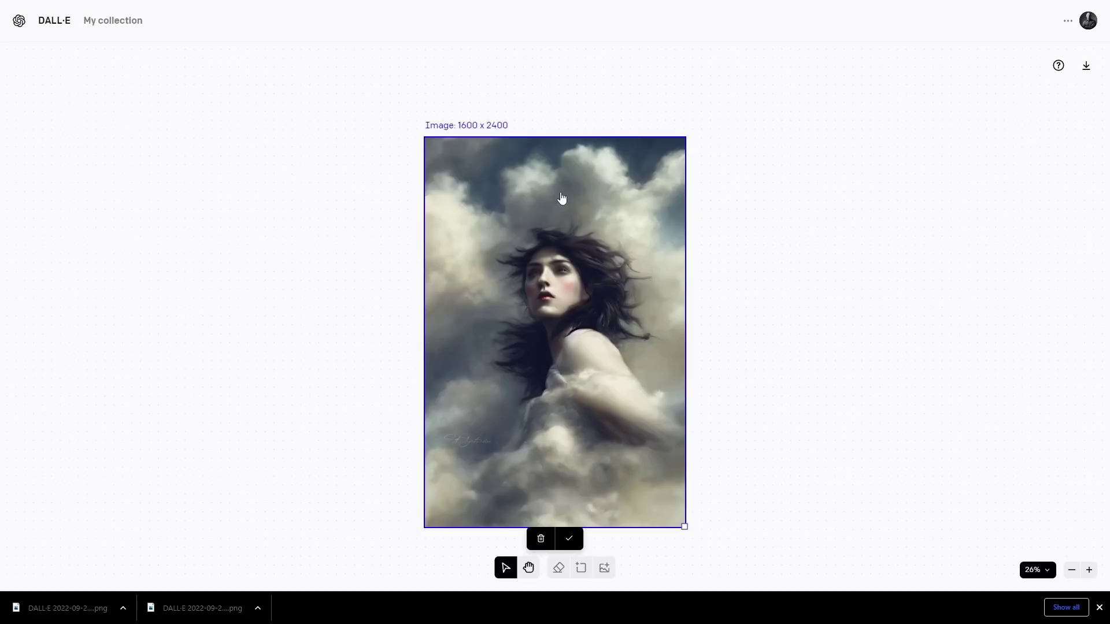
Scale the cloud portrait down to about 49% inside the 1024 x 1024 frame
left_click_drag(685, 527, 481, 266)
Confirm the resized cloud portrait and generate a 'dramatic clouds' outpainting around it
scroll(457, 167, "up", 2)
key("Return")
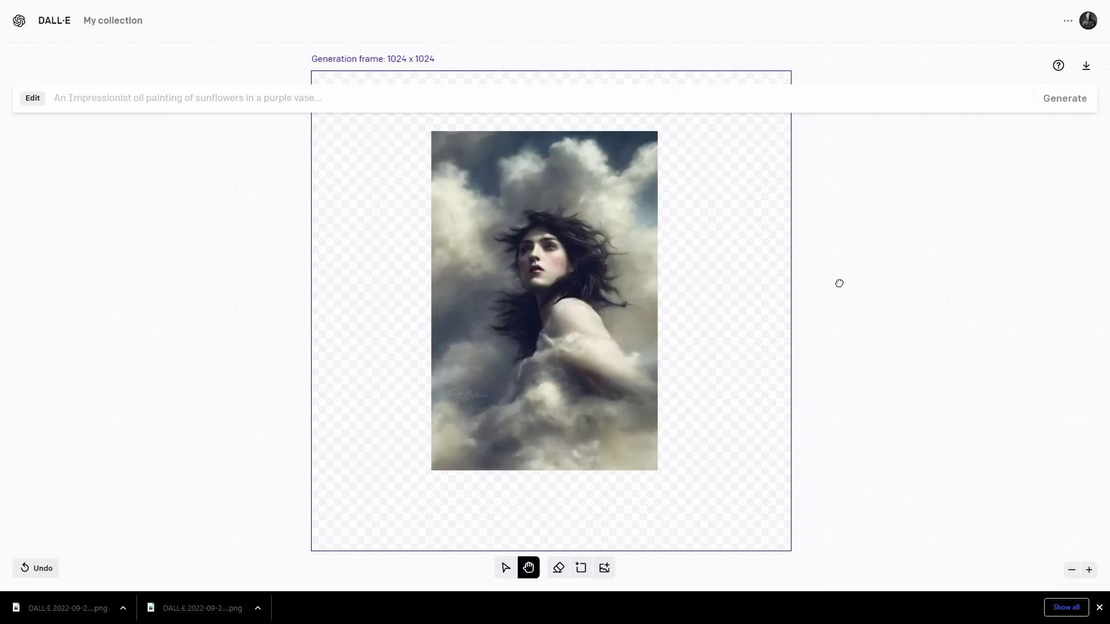
left_click_drag(840, 283, 845, 288)
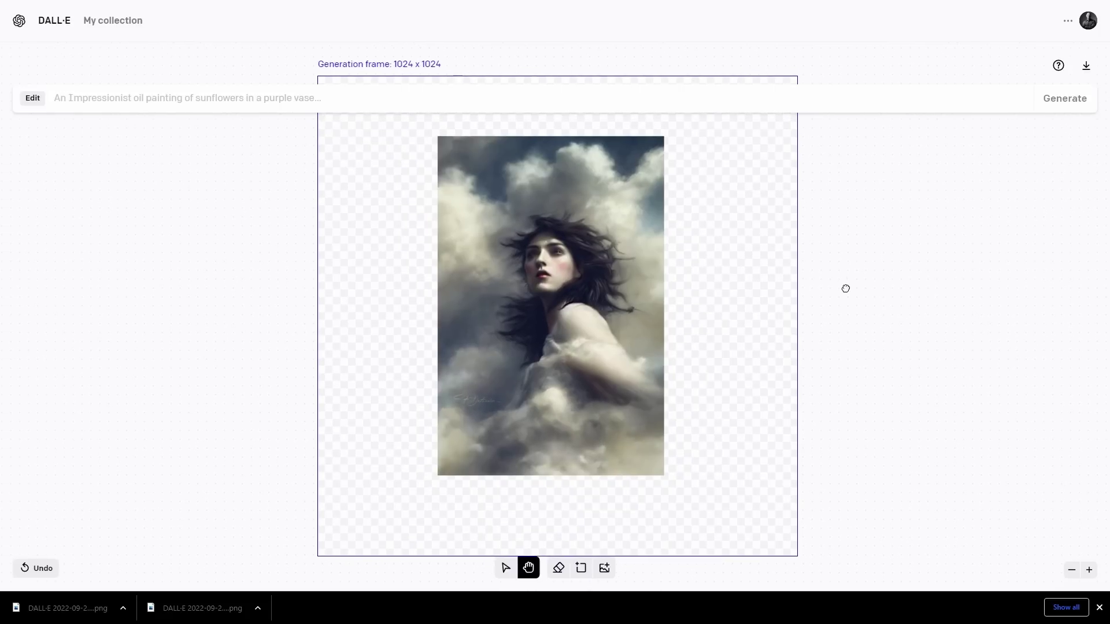
key("v")
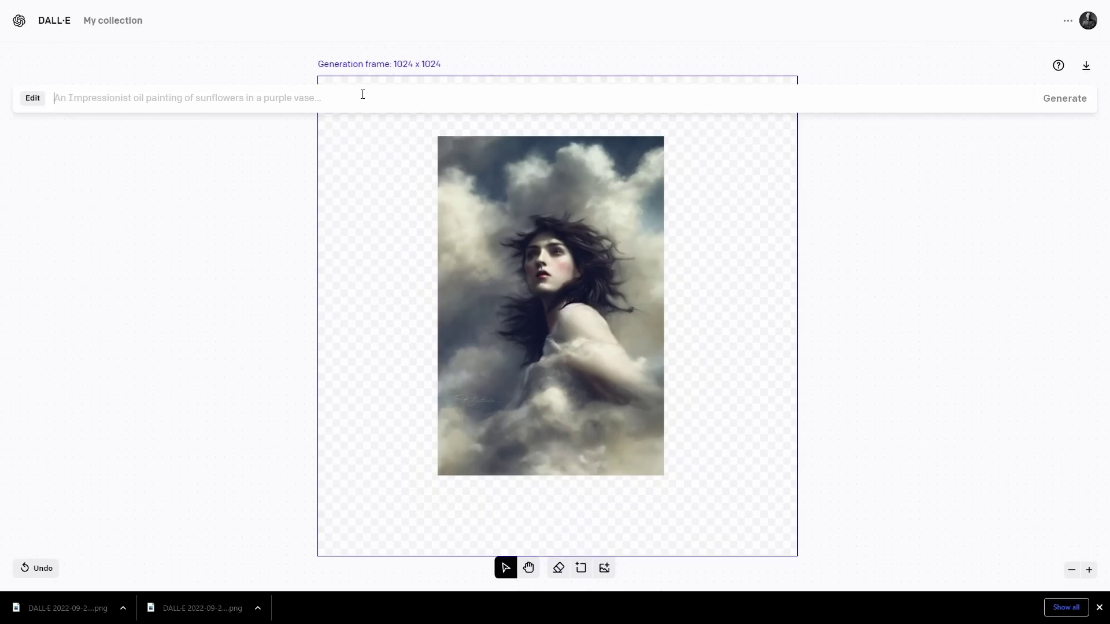
type("dramatic clouds")
key("Return")
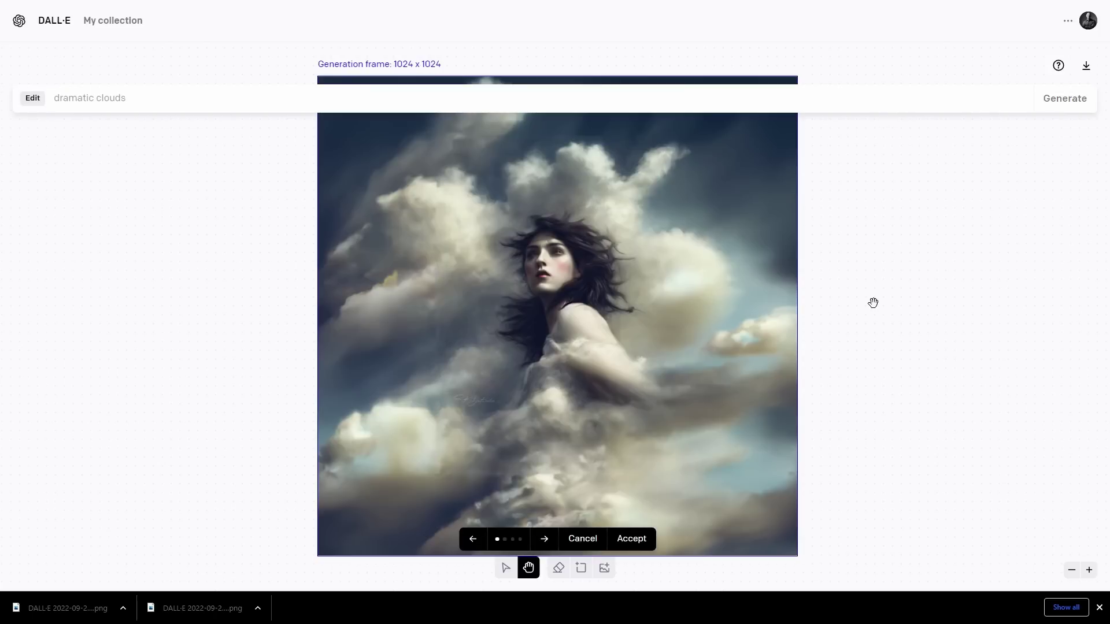
Compare the four variants, accept the one without red scribbles, and download the PNG
left_click(544, 540)
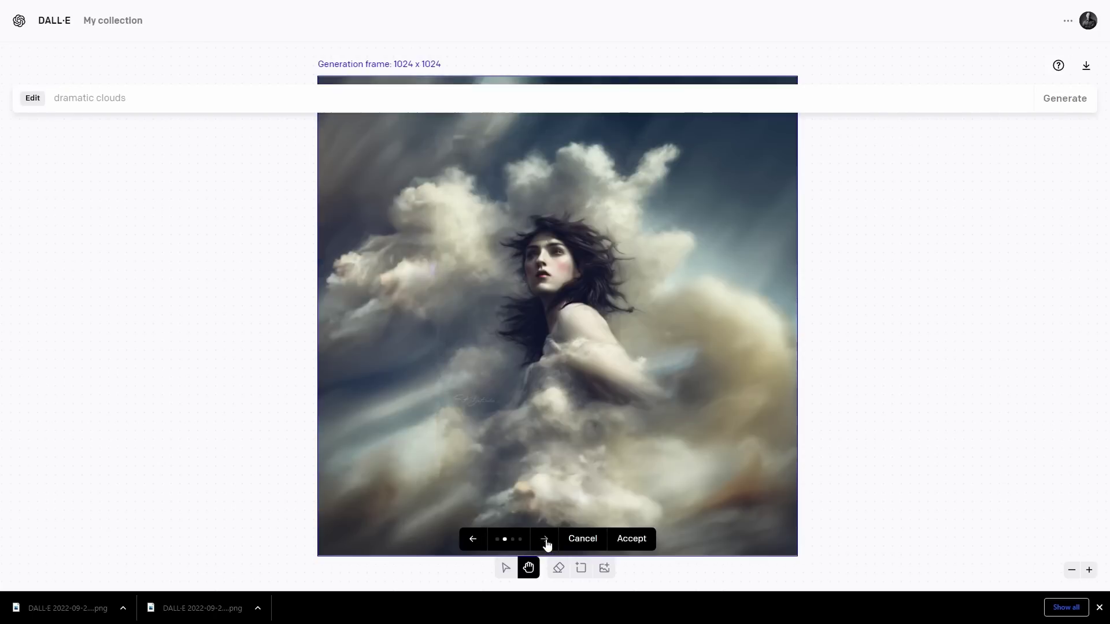
left_click(546, 540)
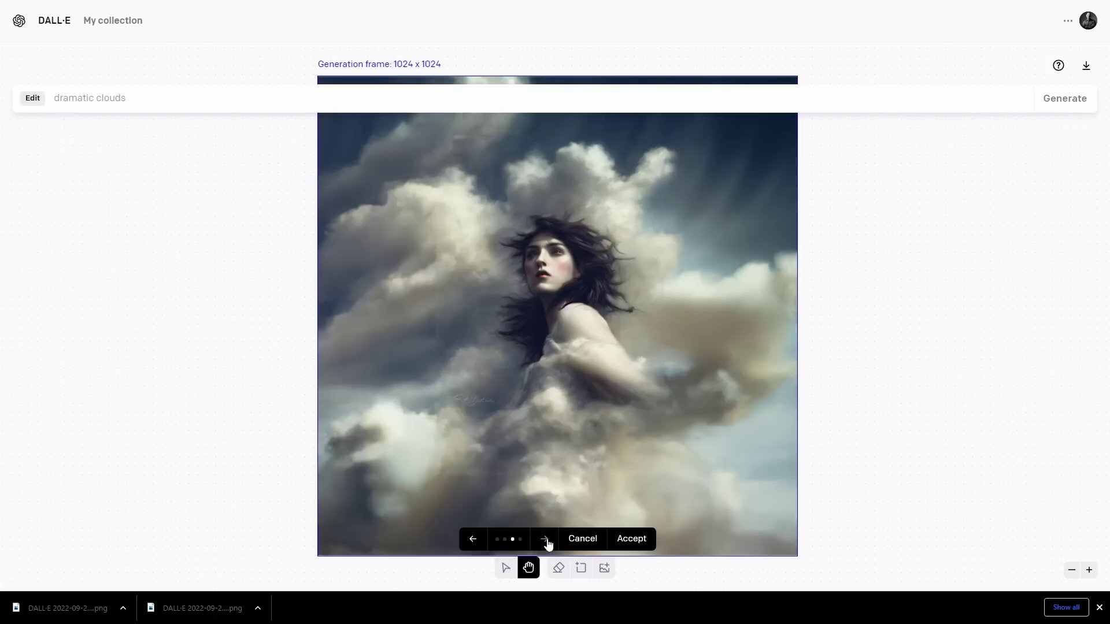
left_click(546, 540)
left_click(474, 541)
left_click(546, 544)
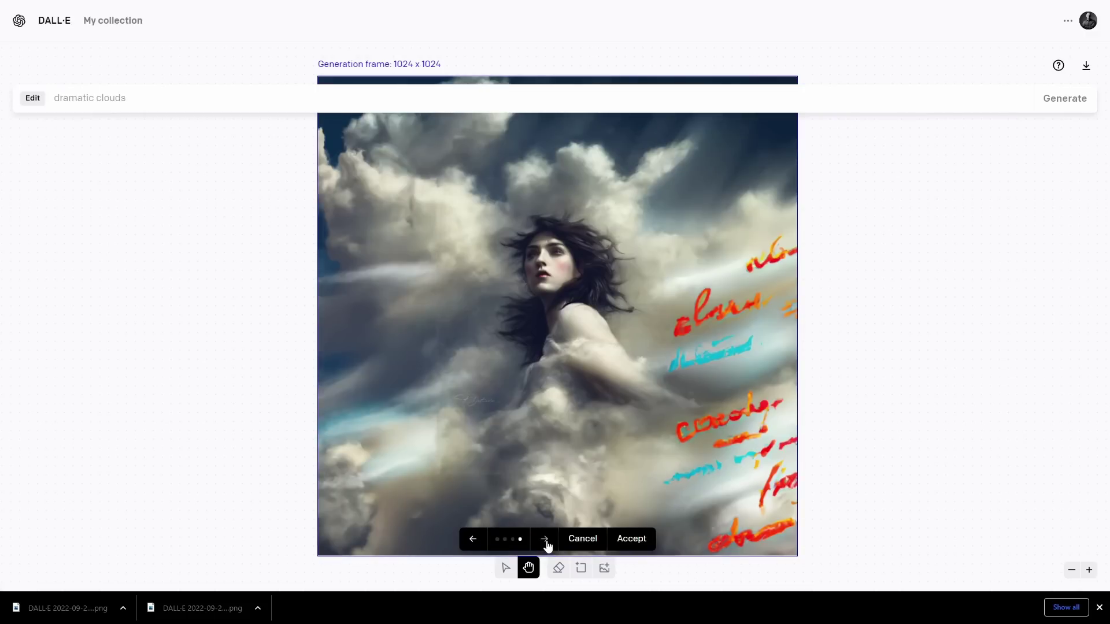
left_click(474, 542)
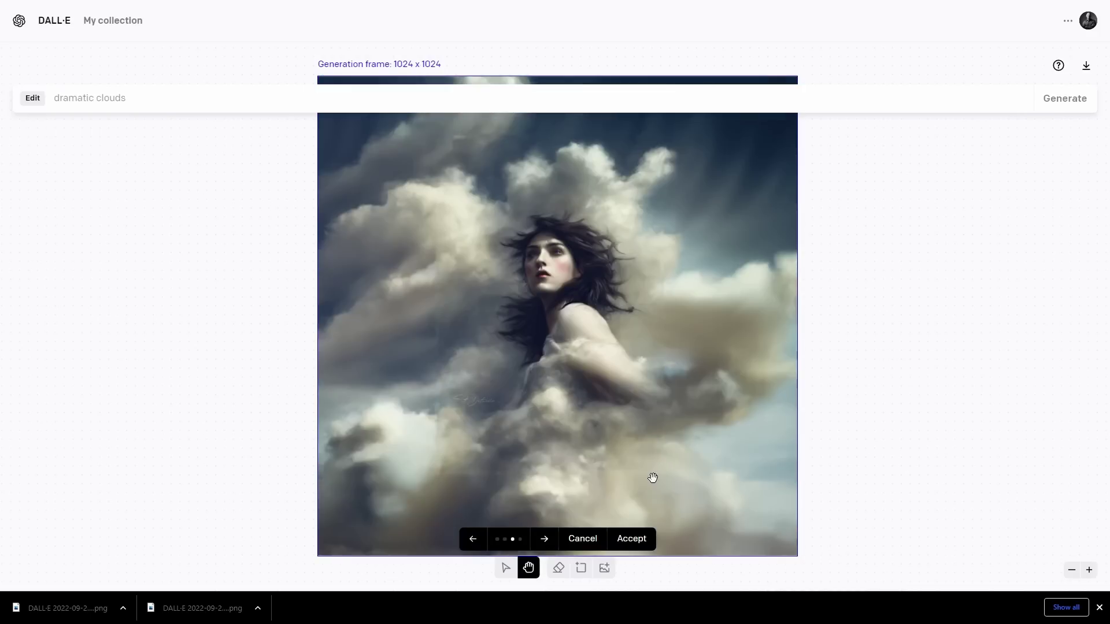
left_click(632, 539)
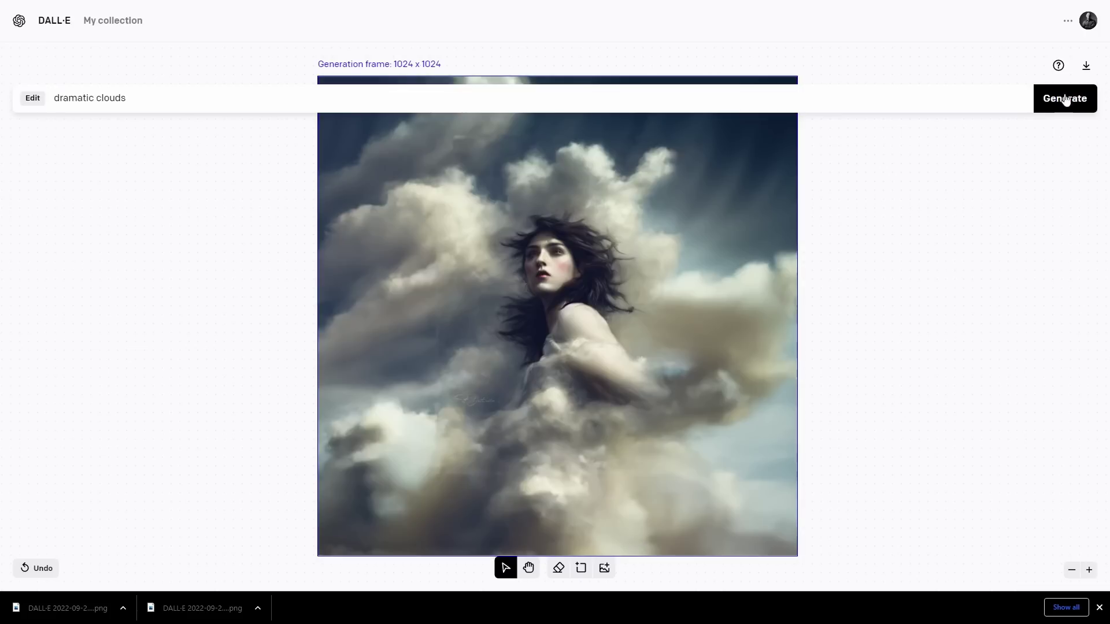
left_click(1087, 65)
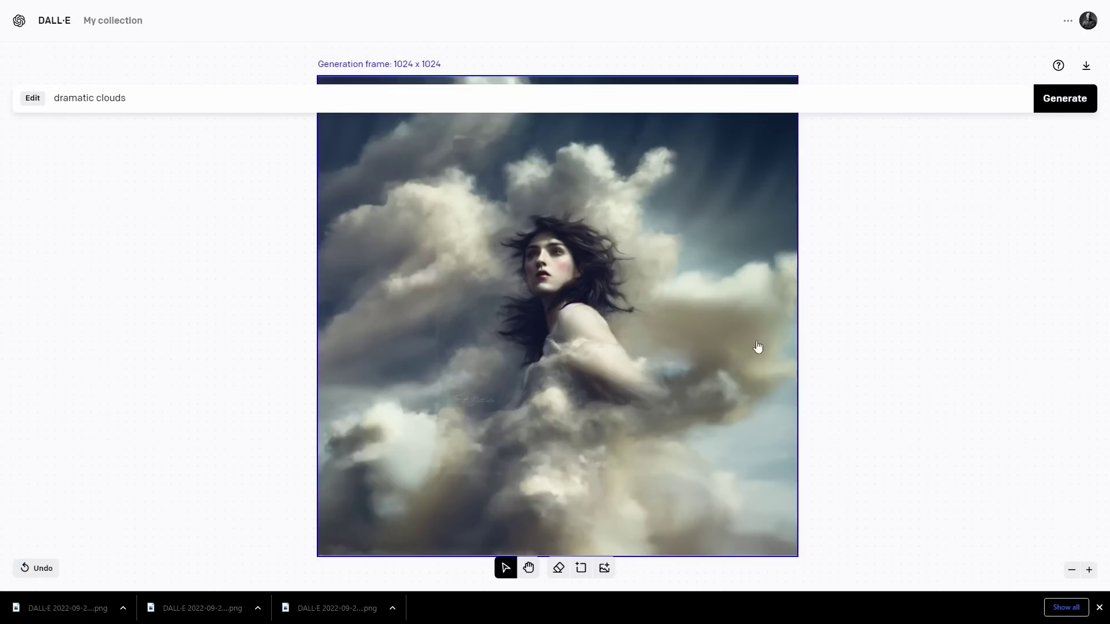